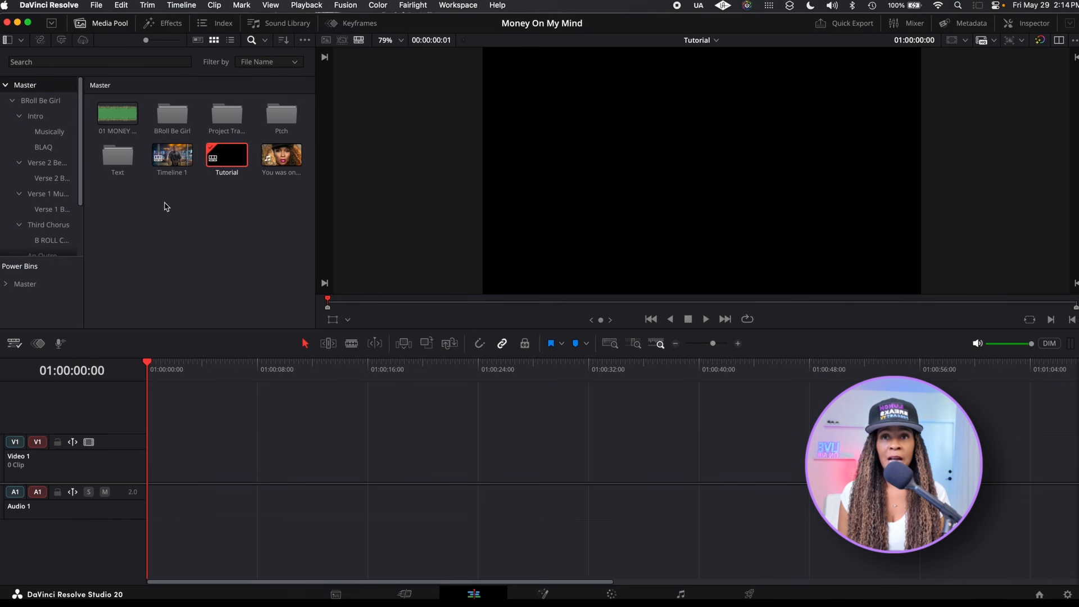
# Place the song 01 MONEY ON MY MIND.mp3 from the Master bin on Audio 1 at the start of the timeline
pyautogui.click(46, 118)
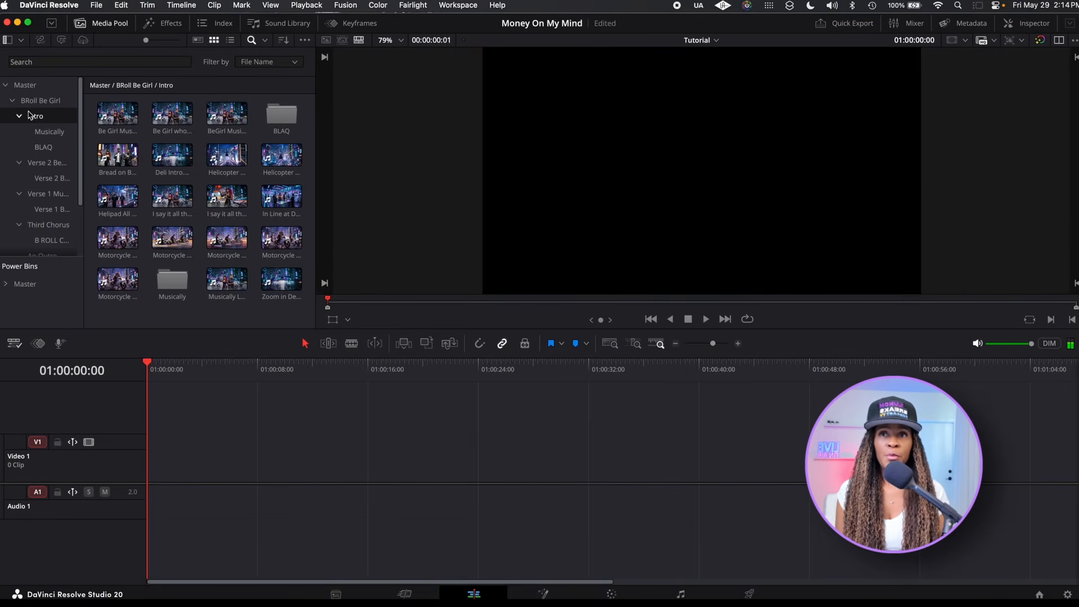
pyautogui.click(23, 85)
pyautogui.click(109, 115)
pyautogui.moveTo(107, 115); pyautogui.dragTo(161, 477)
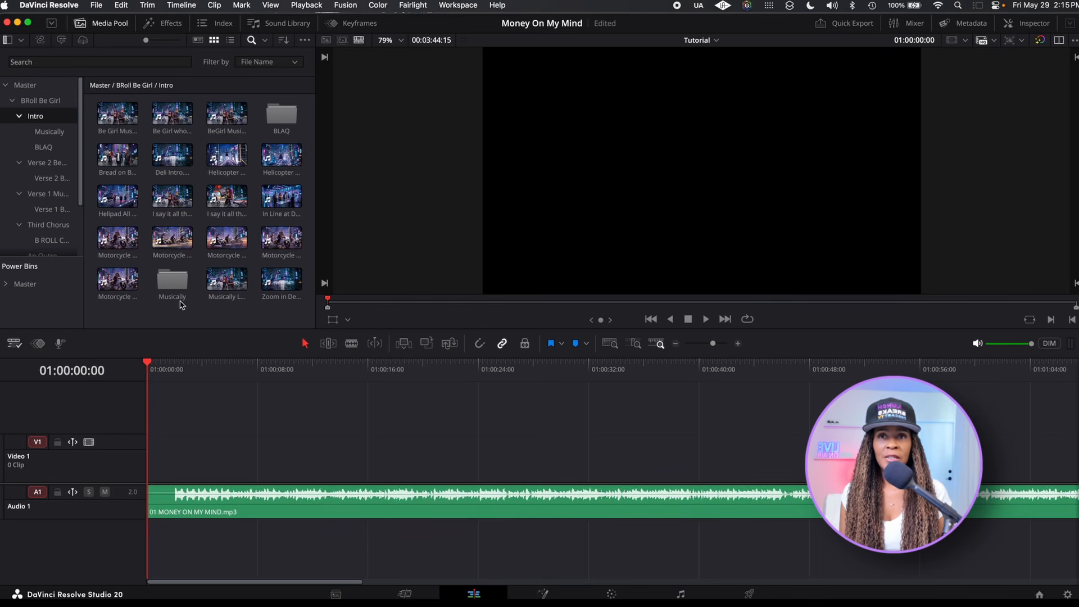
# Preview Helicopter city 1.mp4 from the Intro bin, place it on a new Video 2 track at the timeline's start, and play the result
pyautogui.click(219, 160)
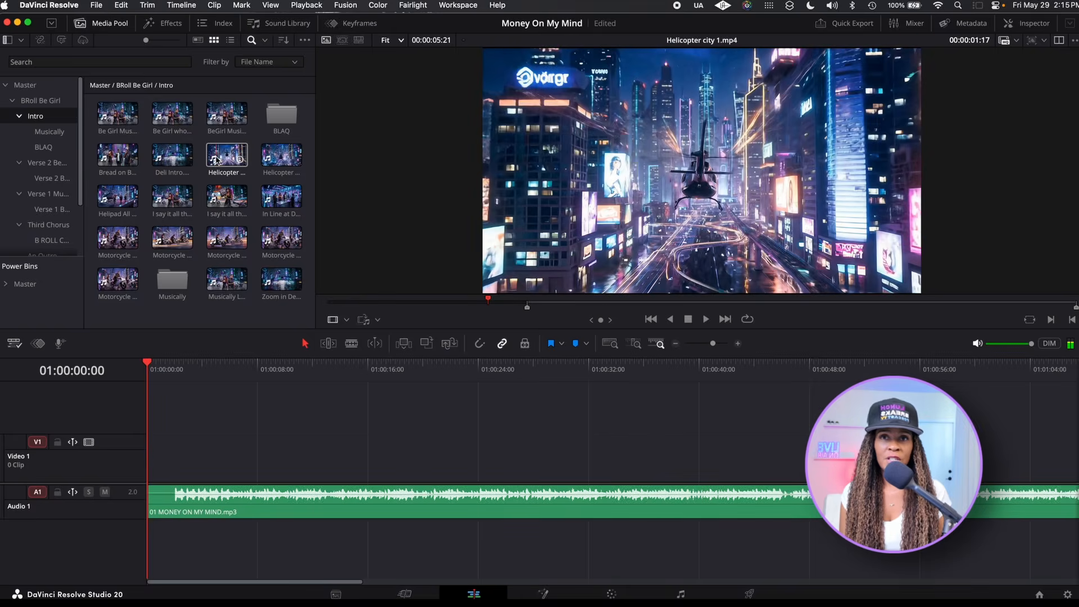
pyautogui.doubleClick(218, 162)
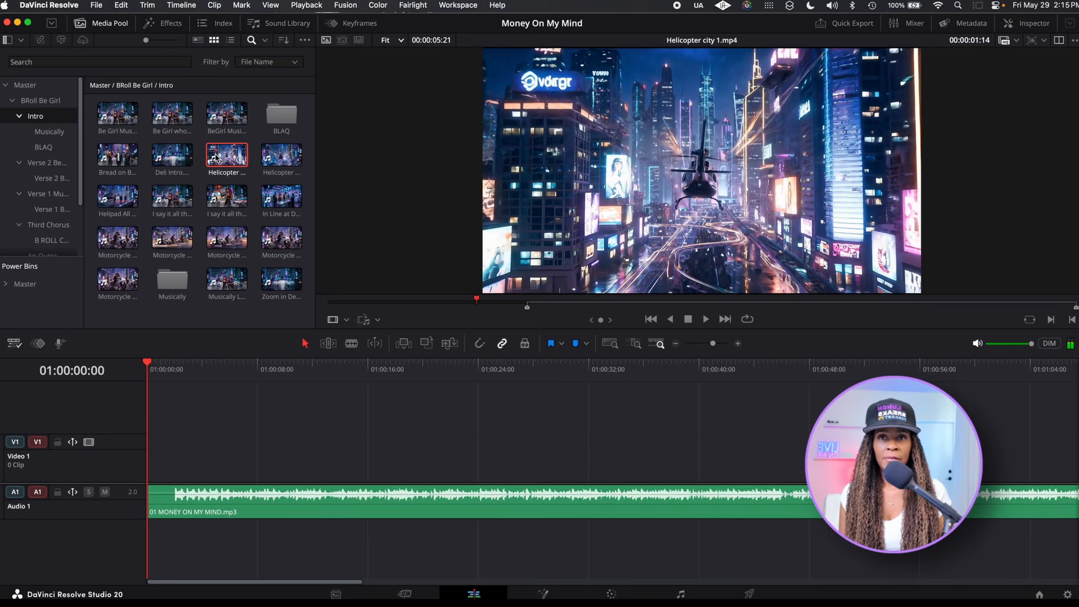
pyautogui.moveTo(215, 162); pyautogui.dragTo(182, 357)
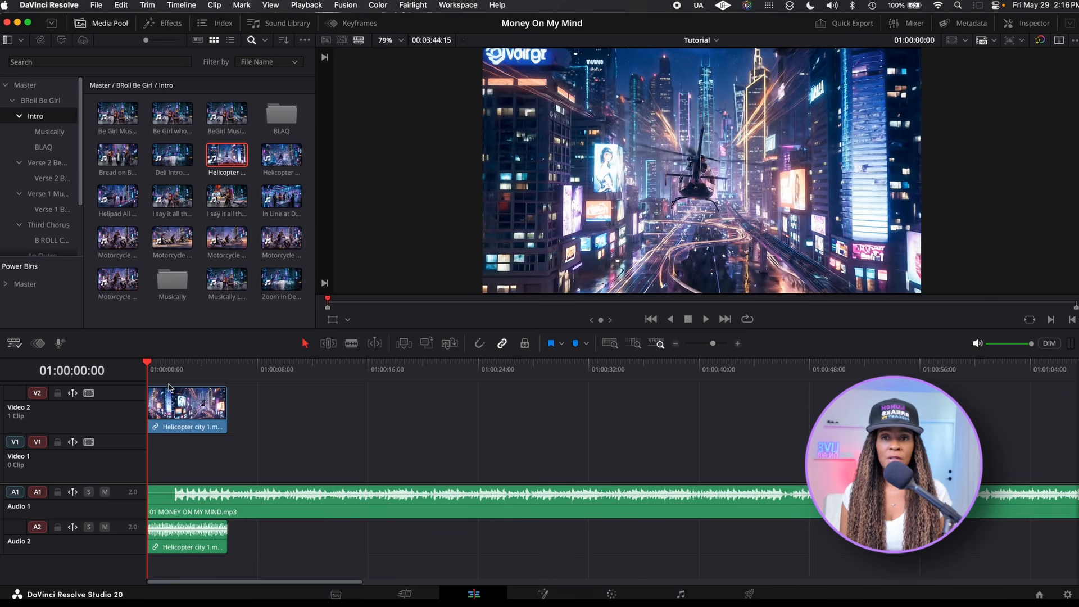
pyautogui.press('space')
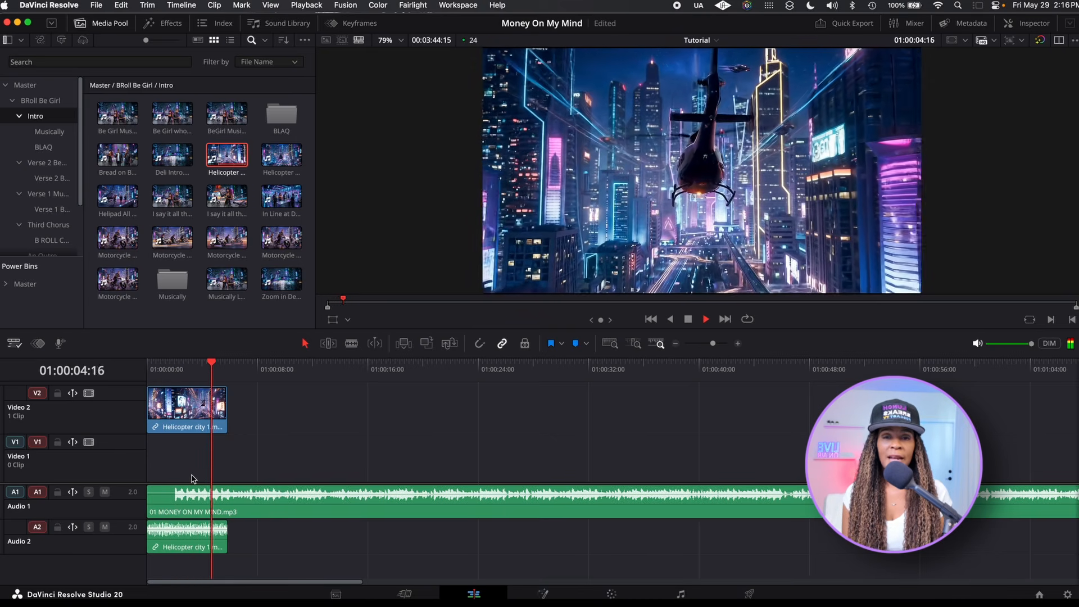
pyautogui.press('space')
# Add Helicopter city 2.mp4 from the Intro bin on a new Video 3 track at about 01:00:17
pyautogui.click(283, 160)
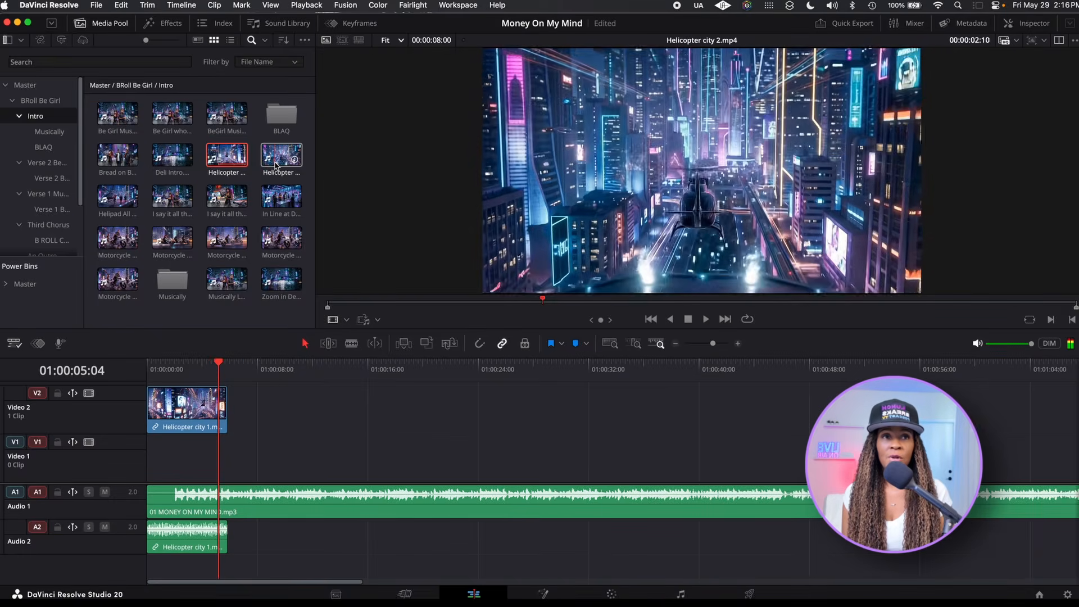
pyautogui.moveTo(283, 164); pyautogui.dragTo(438, 404)
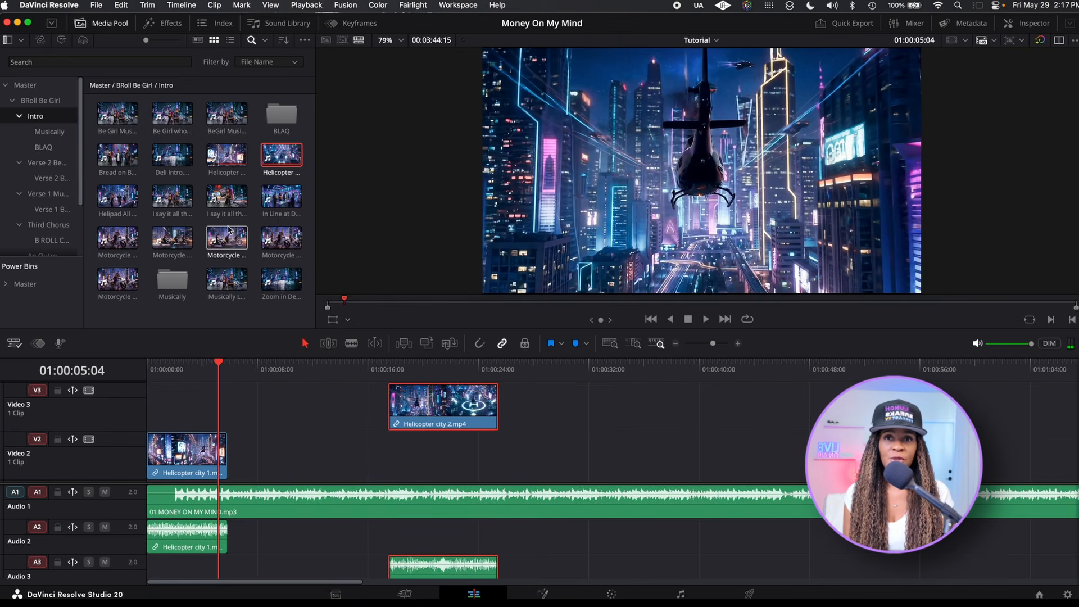
# Search the media pool for 2 and add 2 Hilicopter Bobbing Head.mp4 on a new Video 4 track at about 01:00:05
pyautogui.click(116, 62)
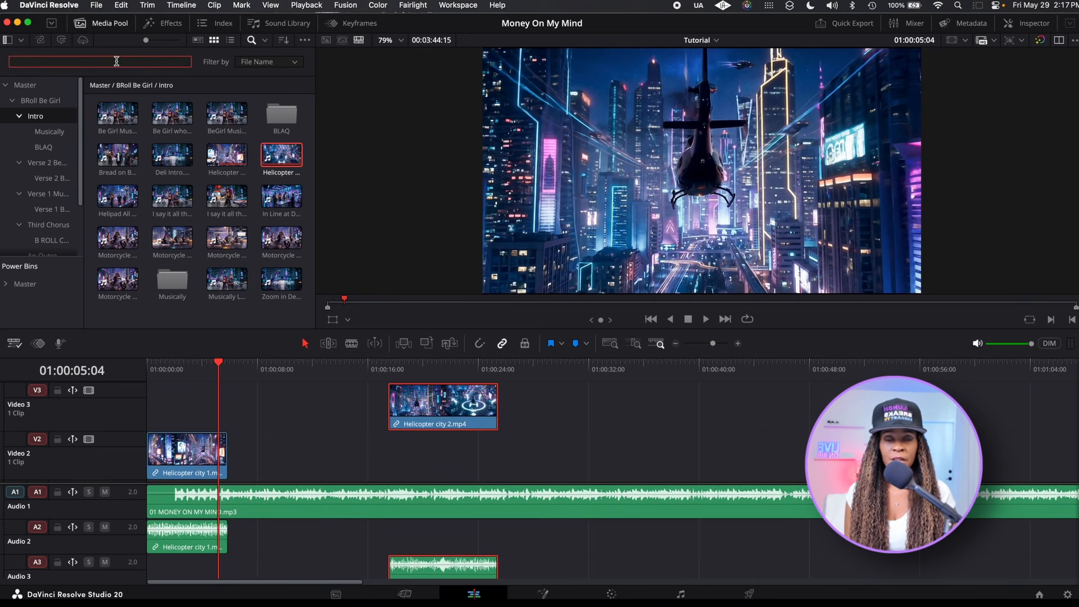
pyautogui.click(251, 40)
pyautogui.click(251, 40)
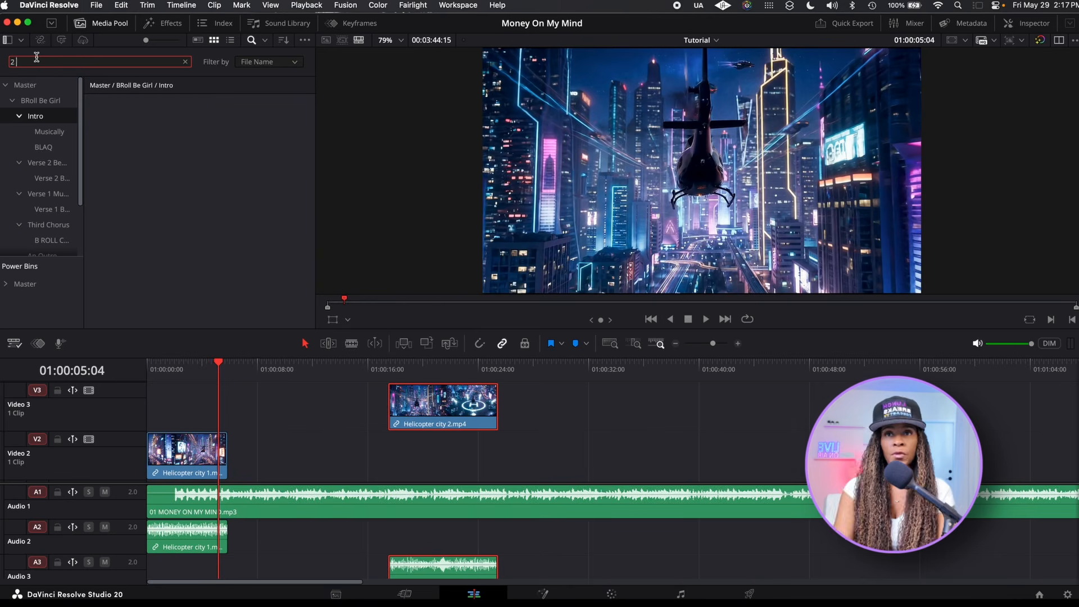
pyautogui.write('2')
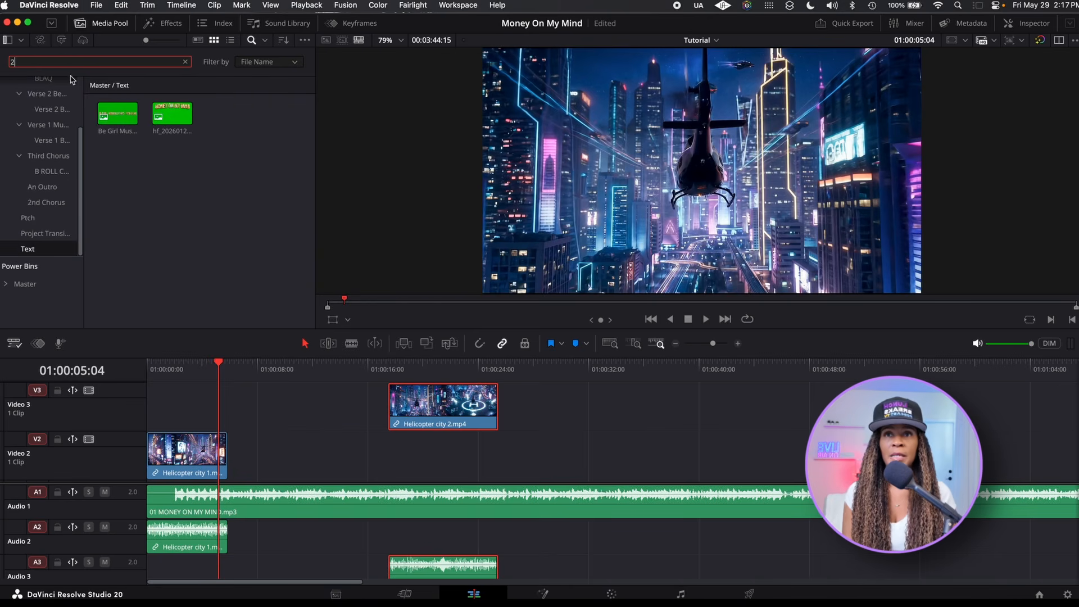
pyautogui.click(104, 123)
pyautogui.moveTo(105, 127); pyautogui.dragTo(241, 381)
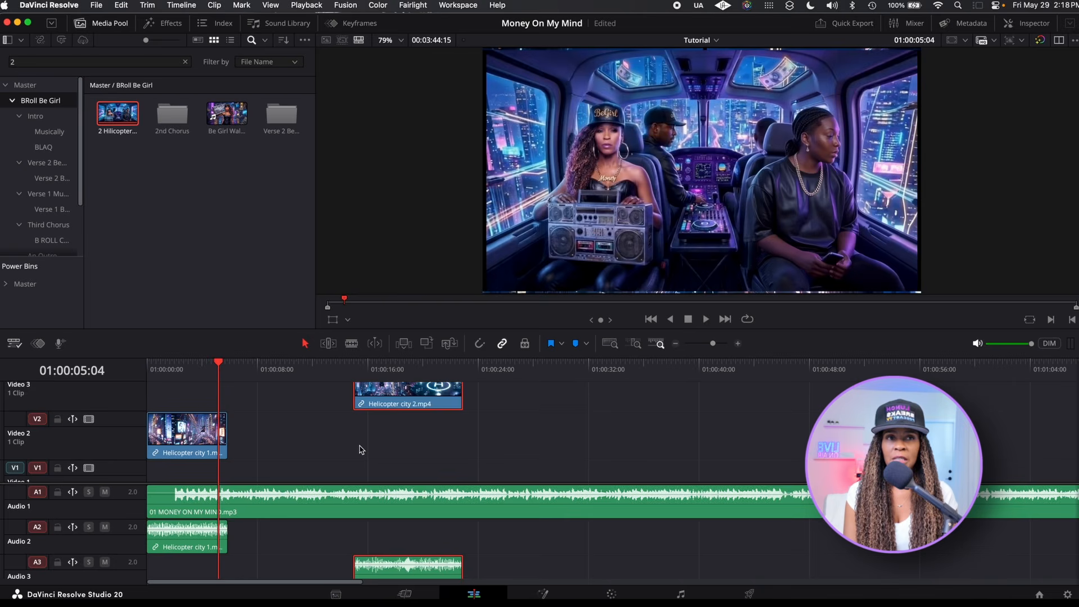
# Move Helicopter city 2.mp4 to about 01:00:24 and lower 2 Hilicopter Bobbing Head.mp4 onto Video 3
pyautogui.moveTo(220, 365); pyautogui.dragTo(201, 365)
pyautogui.click(174, 433)
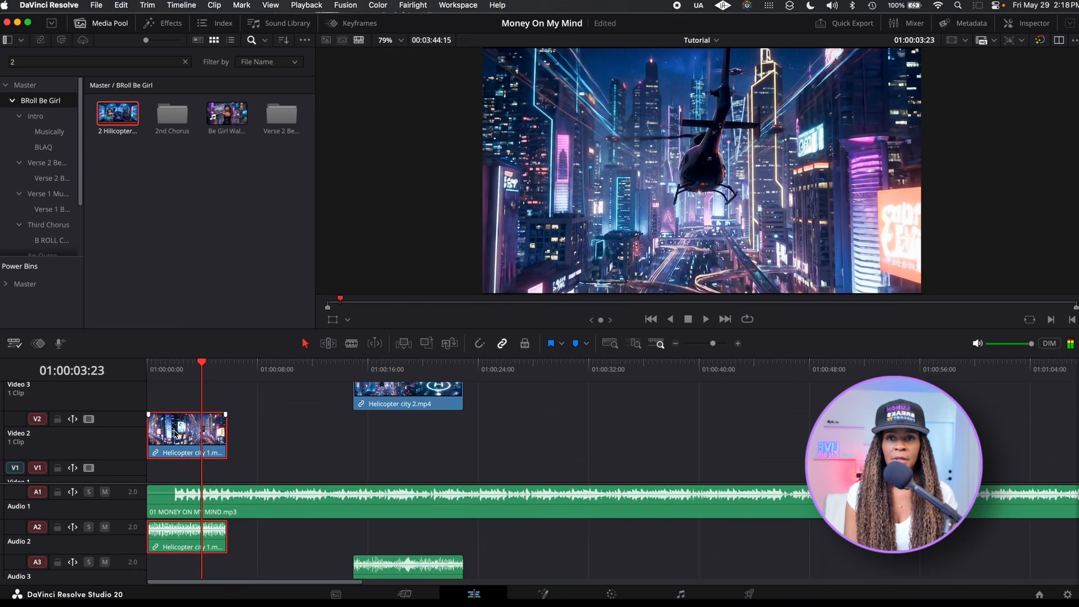
pyautogui.scroll(2, 268, 411)
pyautogui.moveTo(369, 469); pyautogui.dragTo(493, 469)
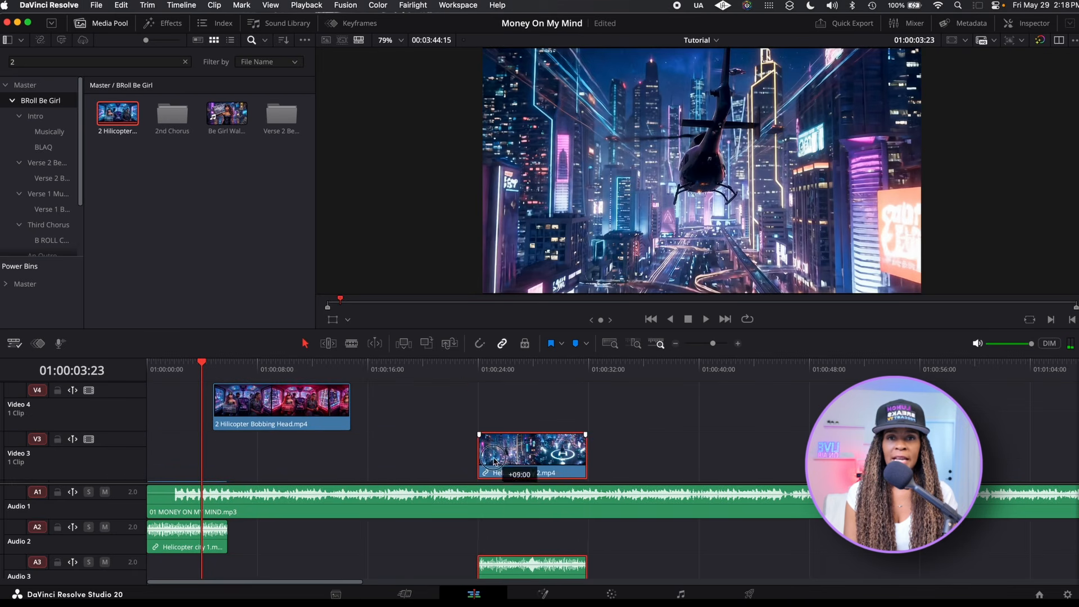
pyautogui.moveTo(264, 406); pyautogui.dragTo(262, 454)
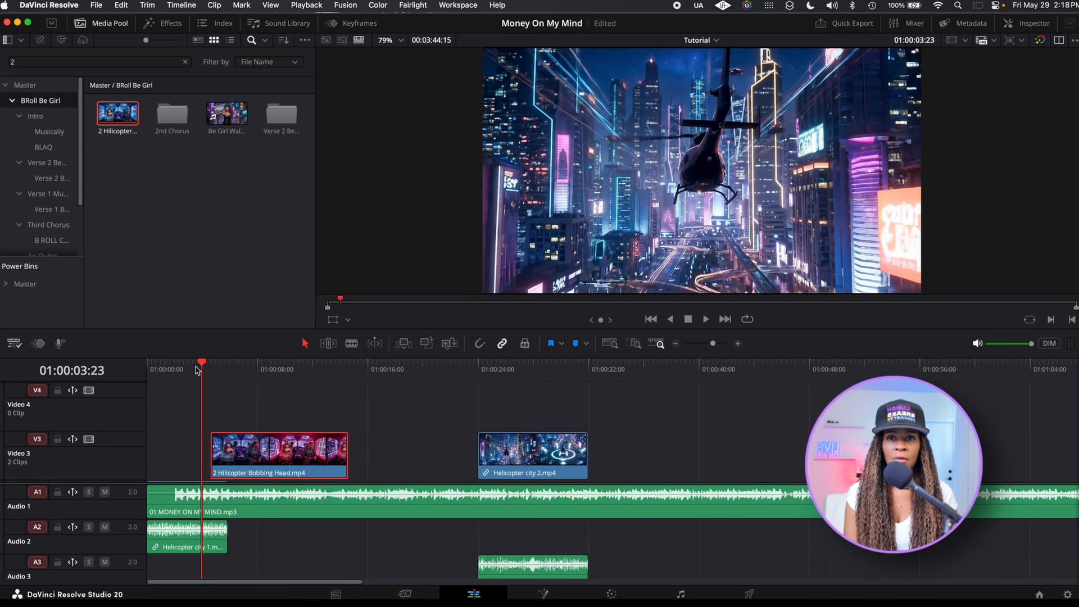
# Move the playhead to 01:00:07:18 and try to extend the end of Helicopter city 1.mp4
pyautogui.moveTo(202, 366); pyautogui.dragTo(254, 365)
pyautogui.scroll(-2, 362, 413)
pyautogui.moveTo(220, 441); pyautogui.dragTo(286, 442)
pyautogui.scroll(2, 431, 408)
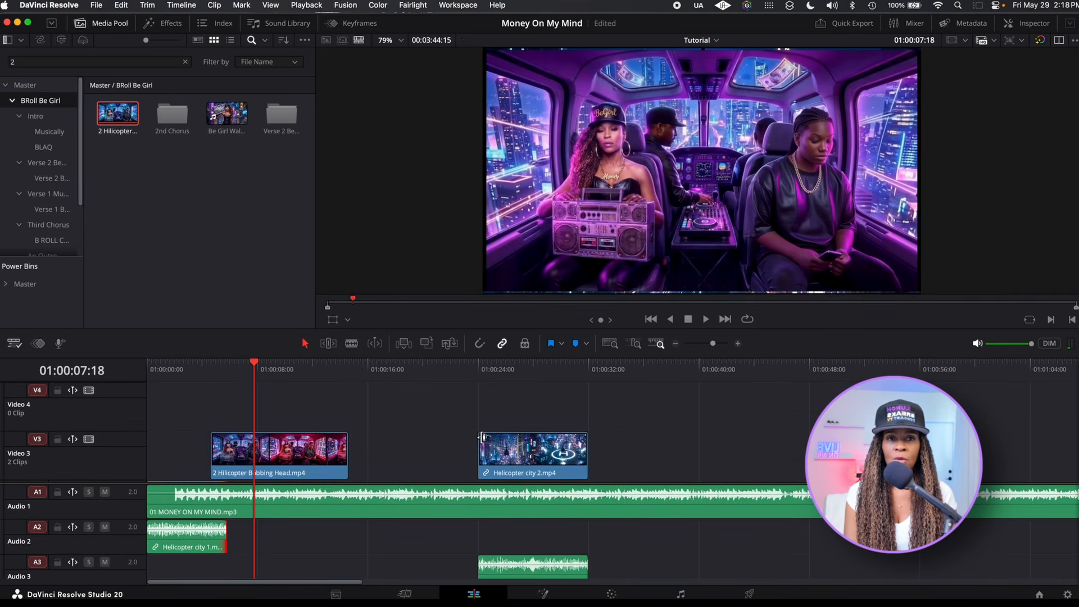
# Move Helicopter city 2.mp4 to Video 2 at about 01:00:13 and add Be Girl Walkie Talkie 2.mp4 on Video 3 at about 01:00:21
pyautogui.moveTo(508, 453); pyautogui.dragTo(384, 472)
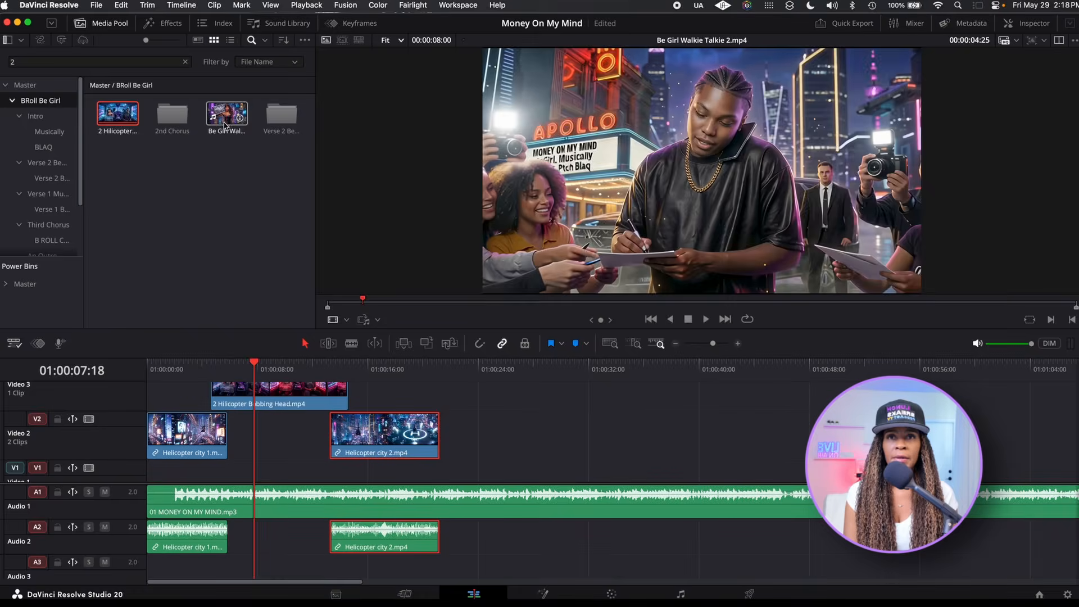
pyautogui.moveTo(226, 118); pyautogui.dragTo(345, 288)
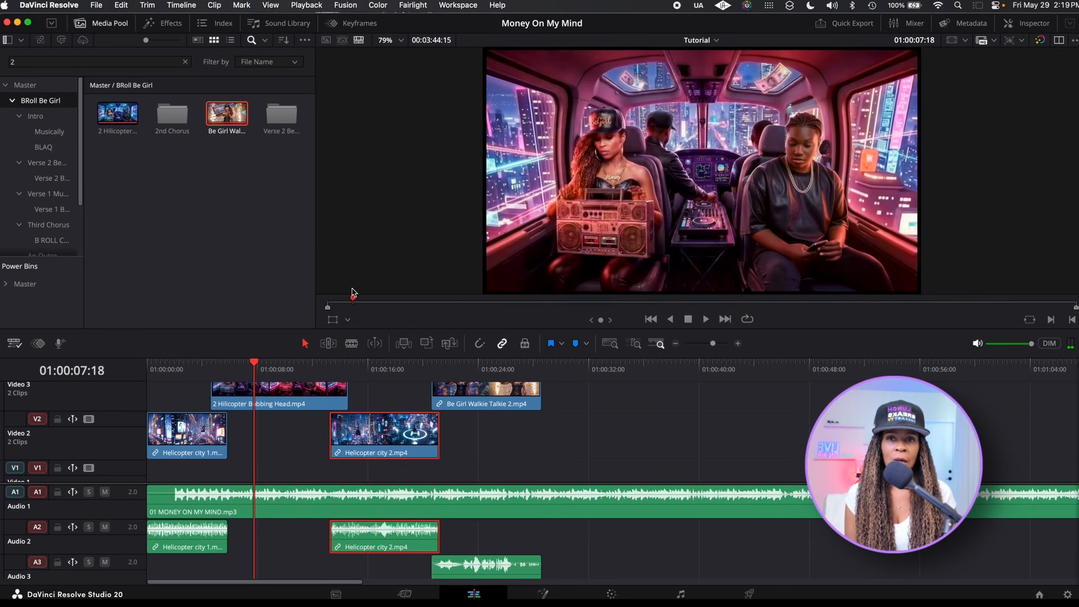
# Return the playhead to 01:00:00:05 and trim the end of Helicopter city 1.mp4 back to about 01:00:04
pyautogui.moveTo(255, 364); pyautogui.dragTo(150, 369)
pyautogui.moveTo(225, 416)
pyautogui.mouseDown()
pyautogui.moveTo(206, 421)
pyautogui.moveTo(223, 415)
pyautogui.mouseUp()
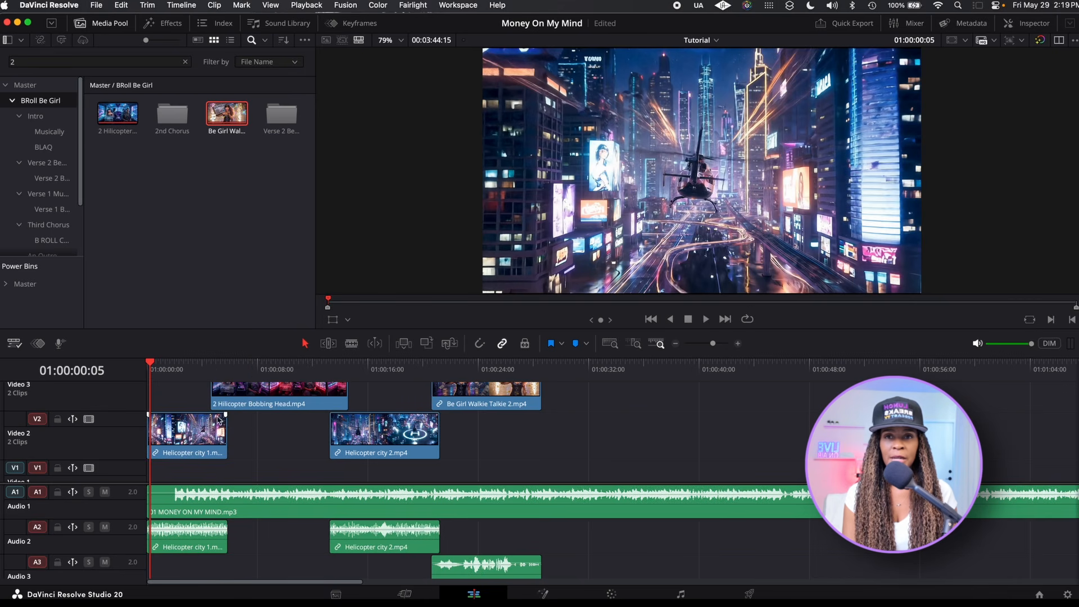
pyautogui.moveTo(148, 413)
pyautogui.mouseDown()
pyautogui.moveTo(175, 417)
pyautogui.moveTo(148, 414)
pyautogui.mouseUp()
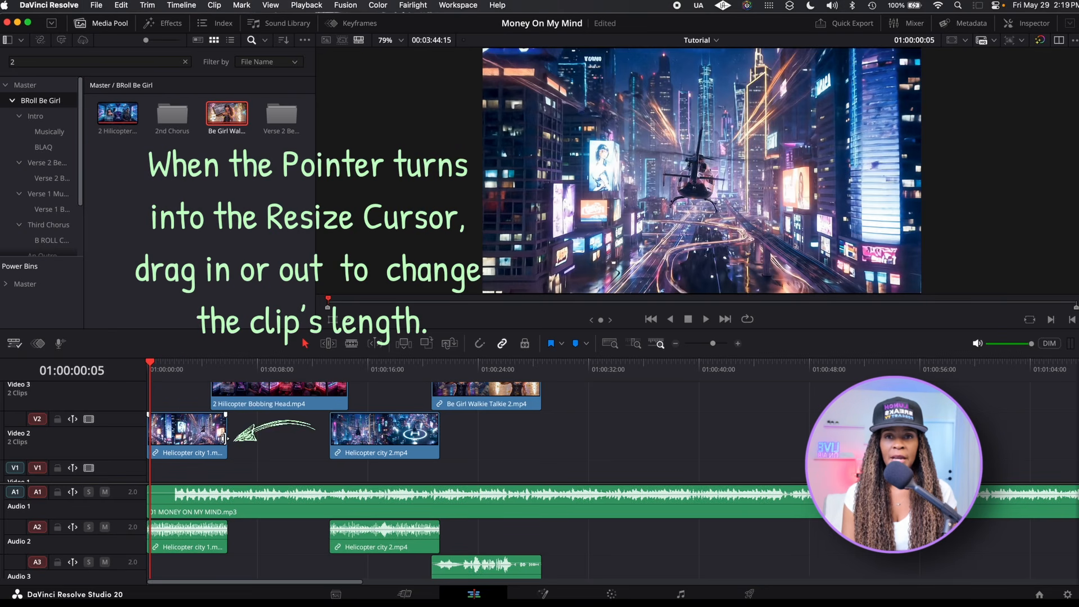
pyautogui.click(224, 439)
pyautogui.moveTo(224, 439); pyautogui.dragTo(204, 439)
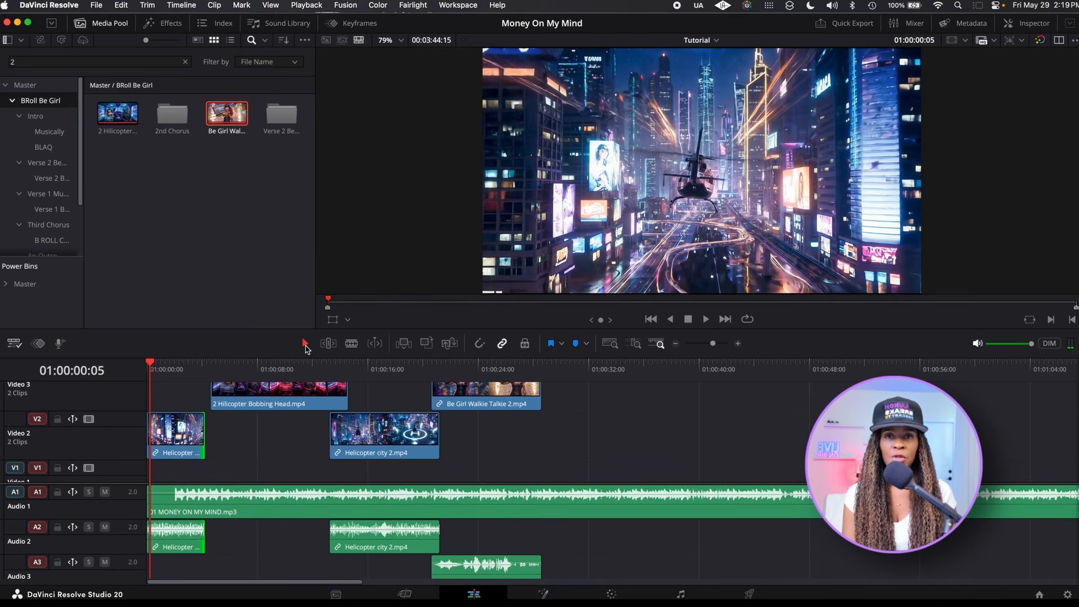
# Add short fade-ins to Helicopter city 1.mp4 and to 2 Hilicopter Bobbing Head.mp4, with the latter starting at about 01:00:03
pyautogui.moveTo(146, 415); pyautogui.dragTo(155, 418)
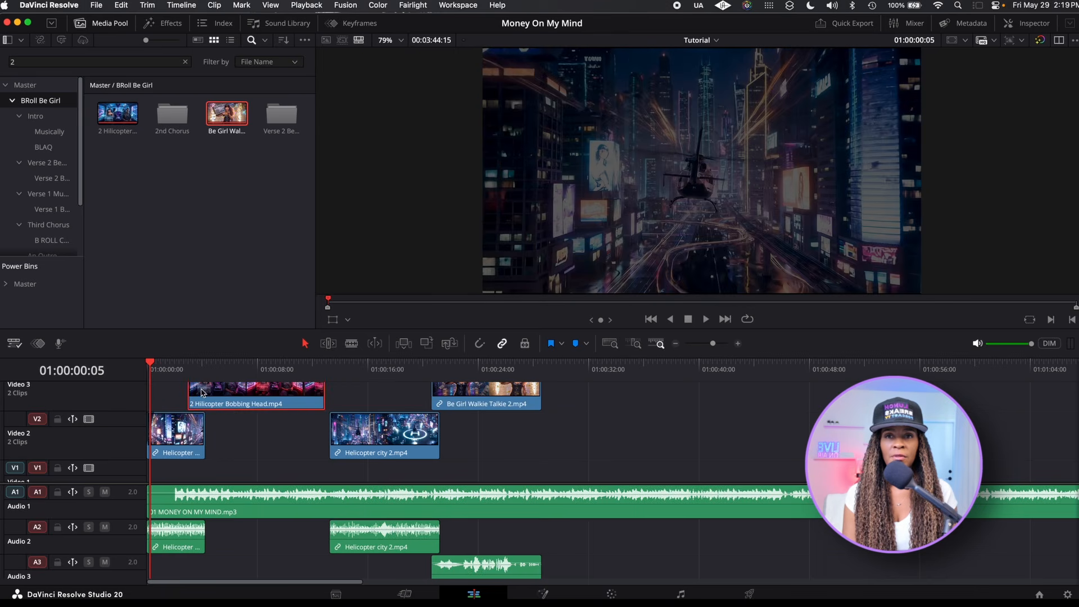
pyautogui.scroll(2, 200, 393)
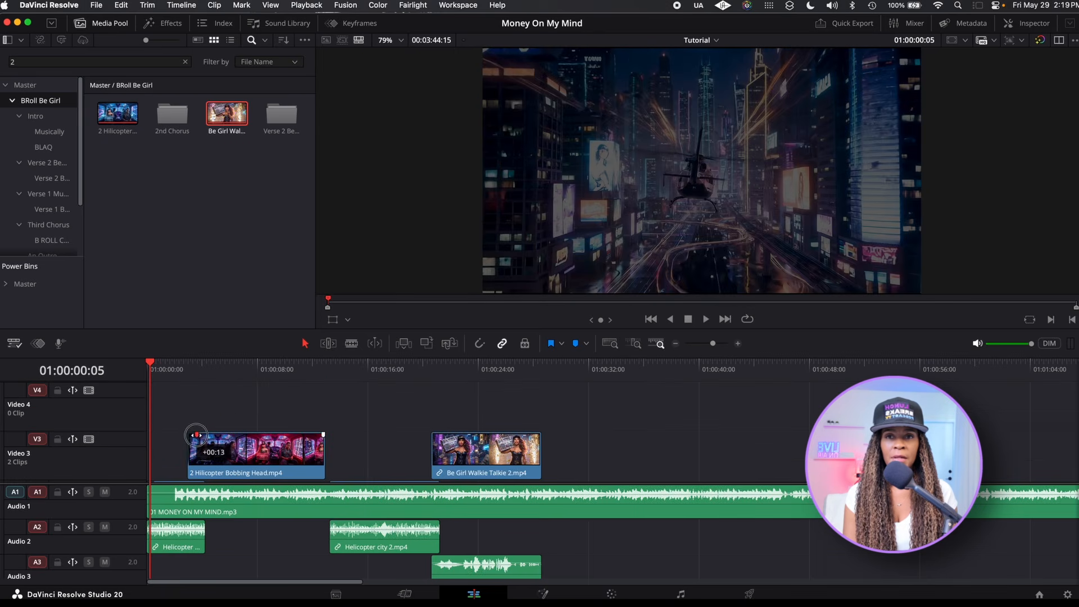
pyautogui.scroll(-2, 225, 449)
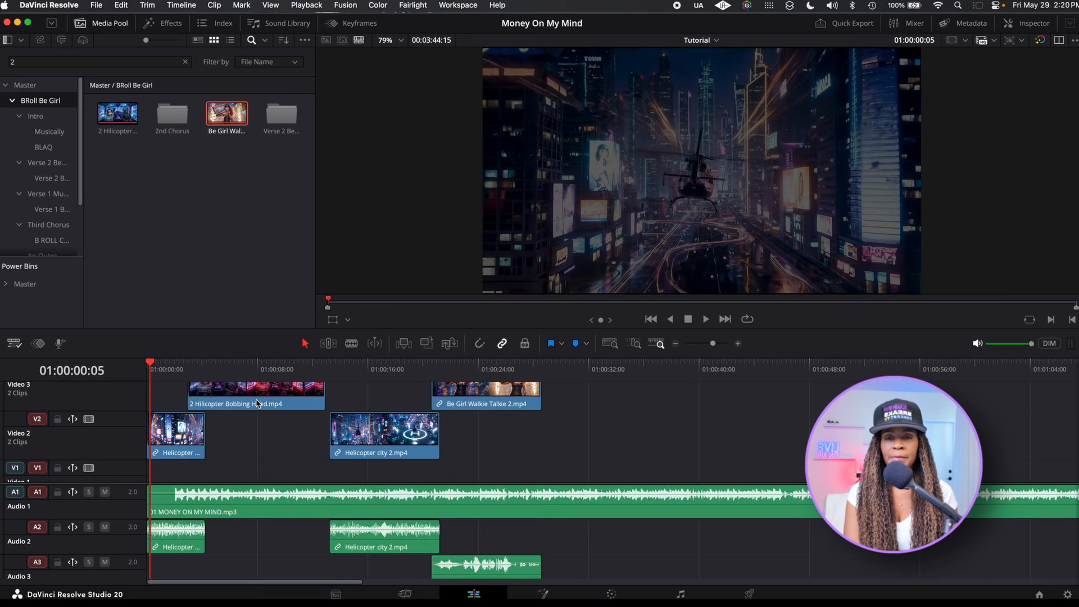
# Lengthen the fade-in on Helicopter city 1.mp4 and play back the opening from the start
pyautogui.press('space')
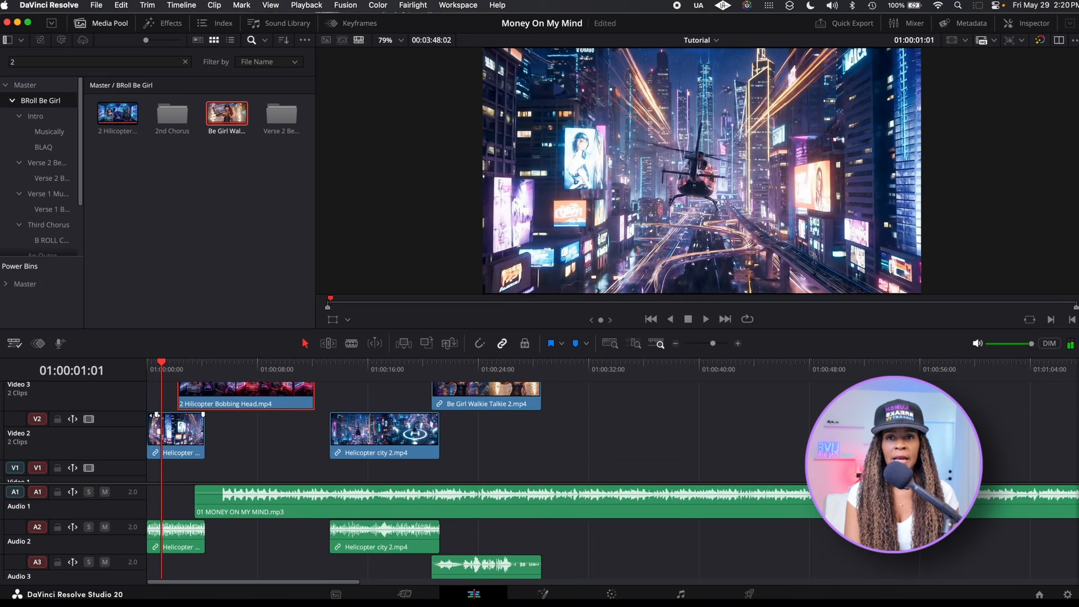
pyautogui.moveTo(149, 415); pyautogui.dragTo(170, 414)
pyautogui.moveTo(162, 363); pyautogui.dragTo(129, 359)
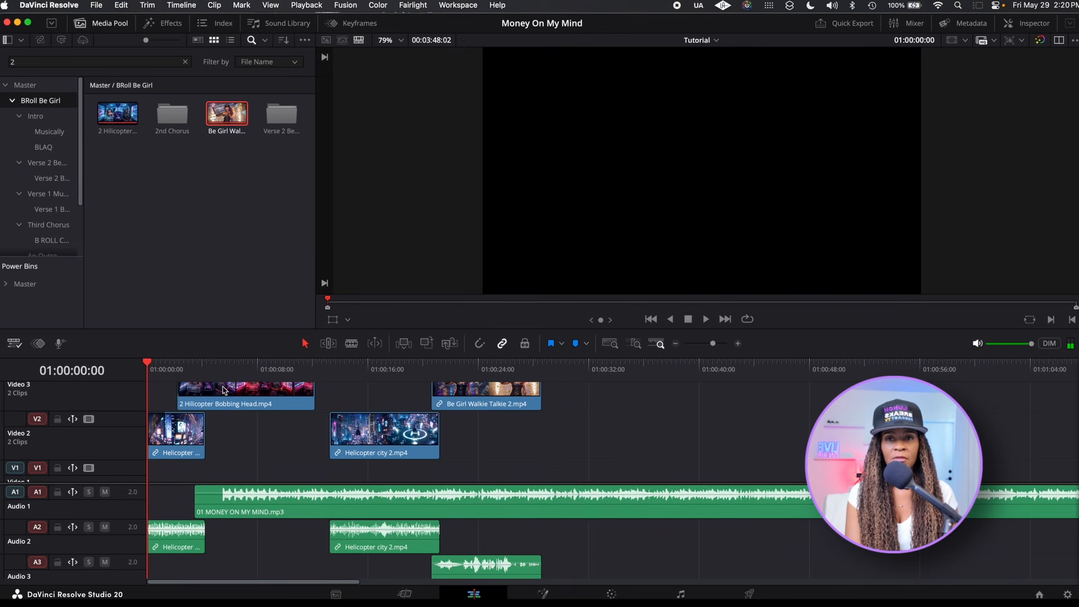
pyautogui.press('space')
pyautogui.moveTo(167, 415); pyautogui.dragTo(169, 417)
pyautogui.moveTo(170, 364); pyautogui.dragTo(151, 364)
pyautogui.press('space')
pyautogui.scroll(3, 267, 438)
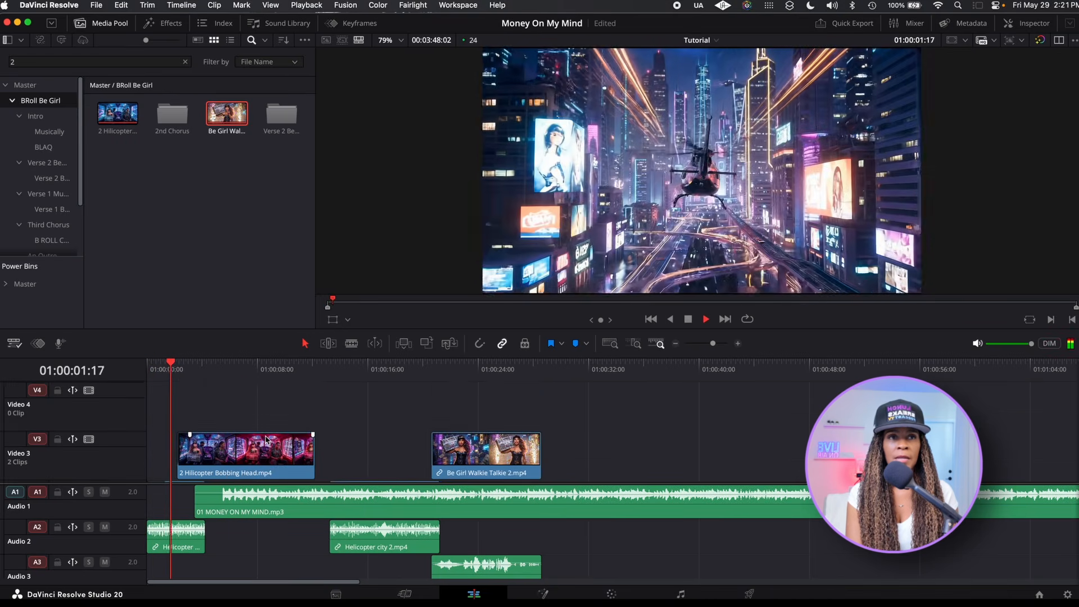
pyautogui.press('space')
# Shift 2 Hilicopter Bobbing Head.mp4 earlier to start at about 01:00:01:17 and play back the transition into it
pyautogui.moveTo(254, 477); pyautogui.dragTo(247, 476)
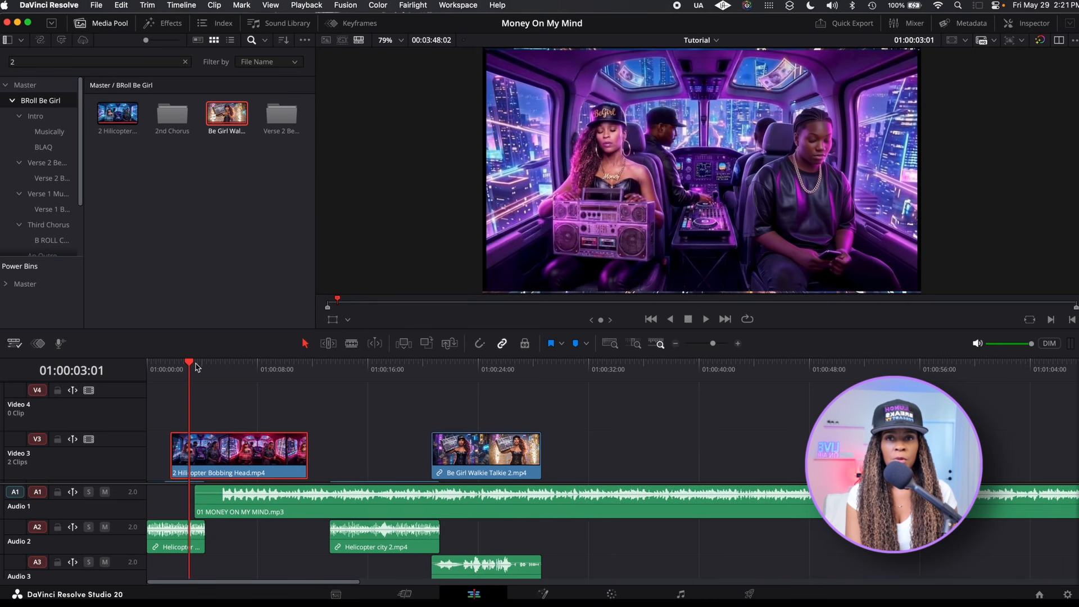
pyautogui.moveTo(190, 363); pyautogui.dragTo(135, 362)
pyautogui.press('space')
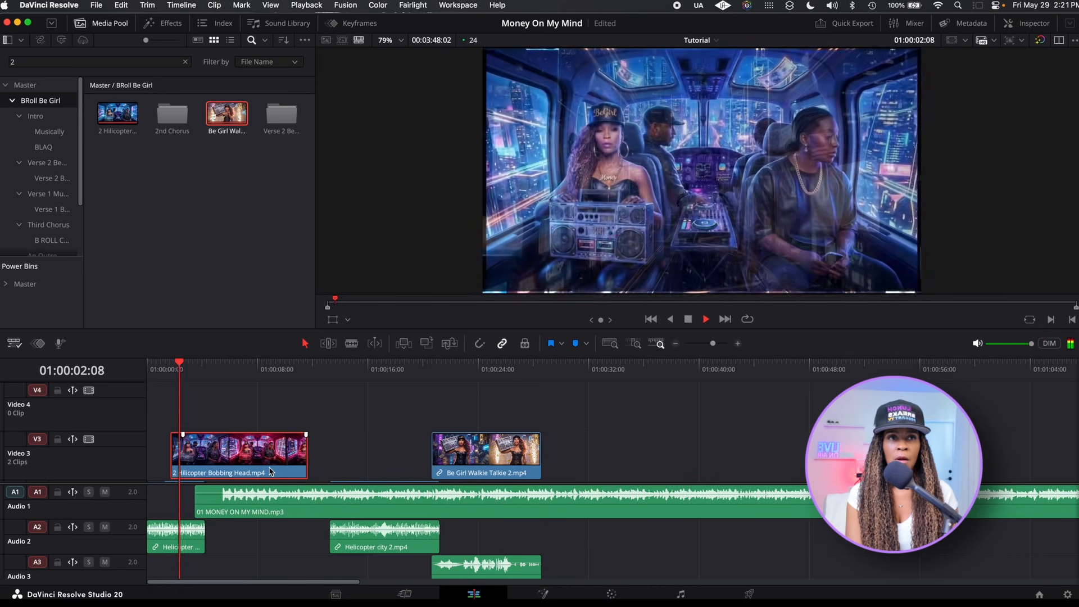
pyautogui.press('space')
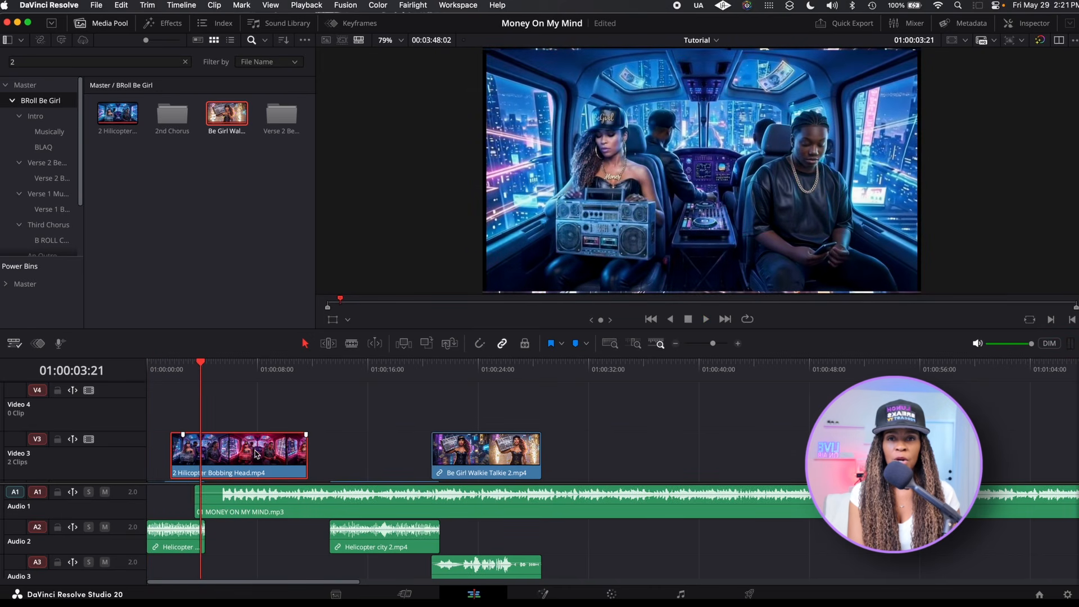
# Set the speed of the timeline clip 2 Hilicopter Bobbing Head.mp4 to 59.00 in its Speed Change settings
pyautogui.click(268, 449)
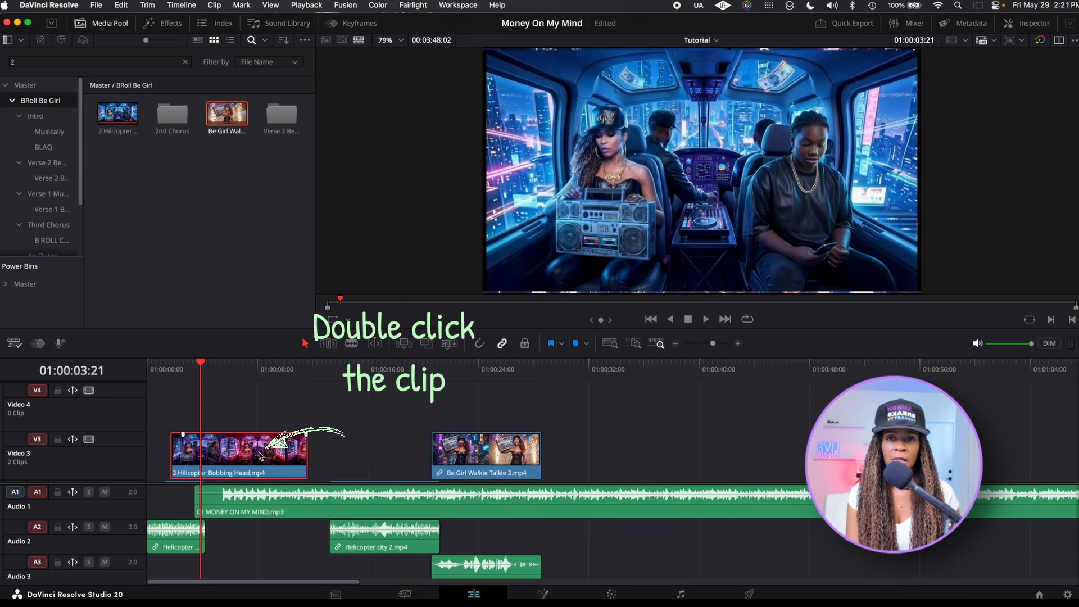
pyautogui.doubleClick(260, 455)
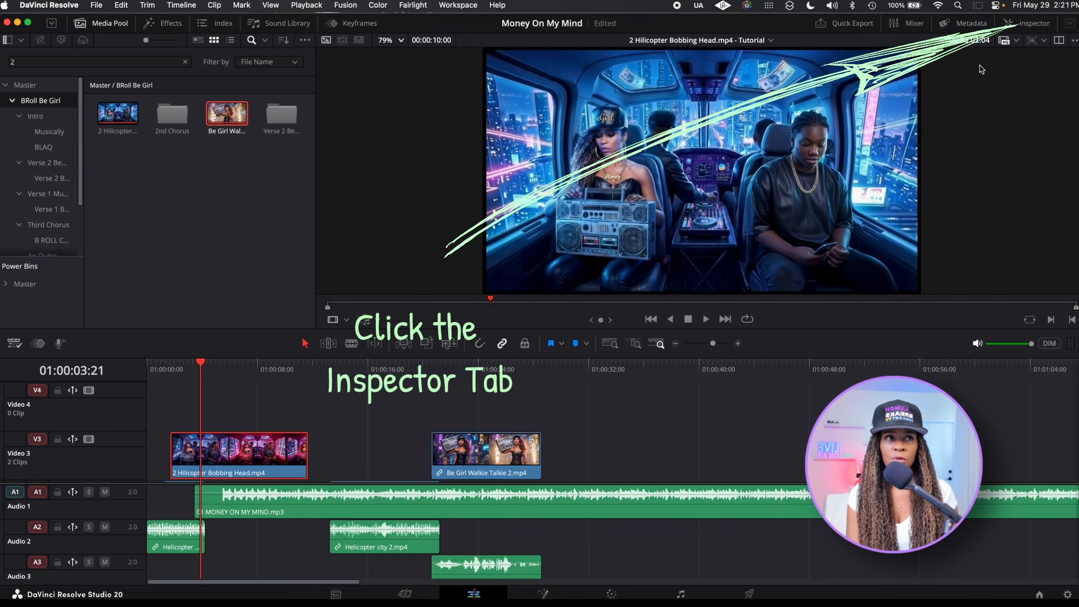
pyautogui.click(1023, 25)
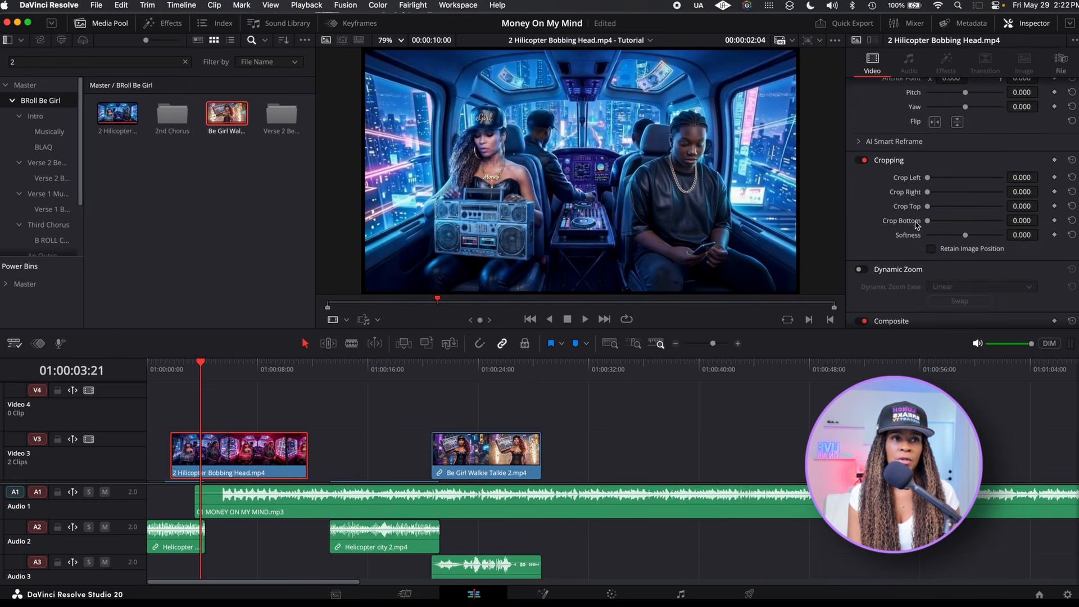
pyautogui.scroll(-4, 900, 176)
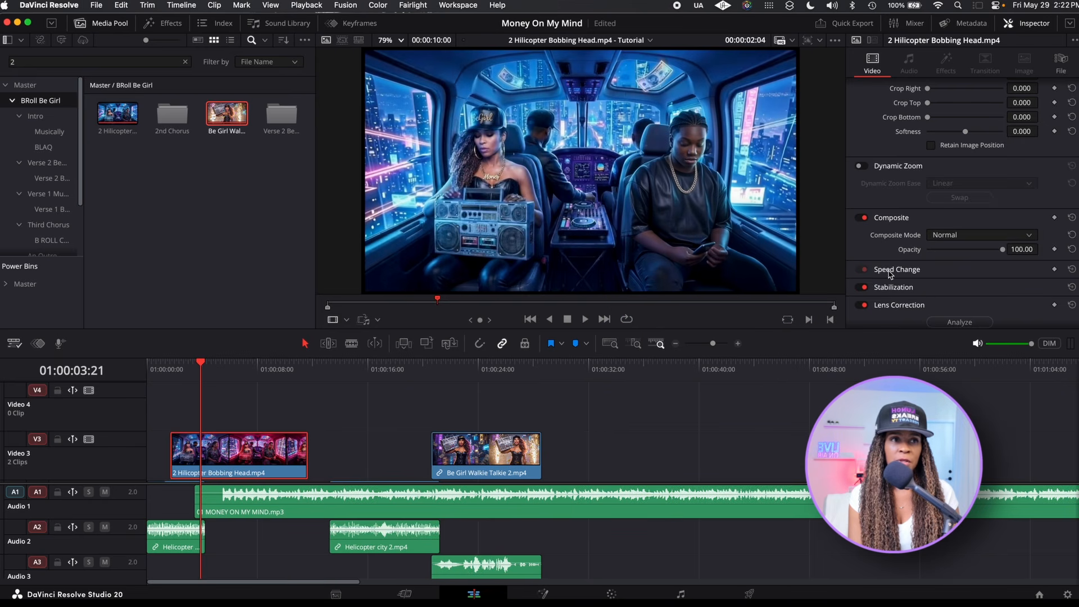
pyautogui.click(889, 271)
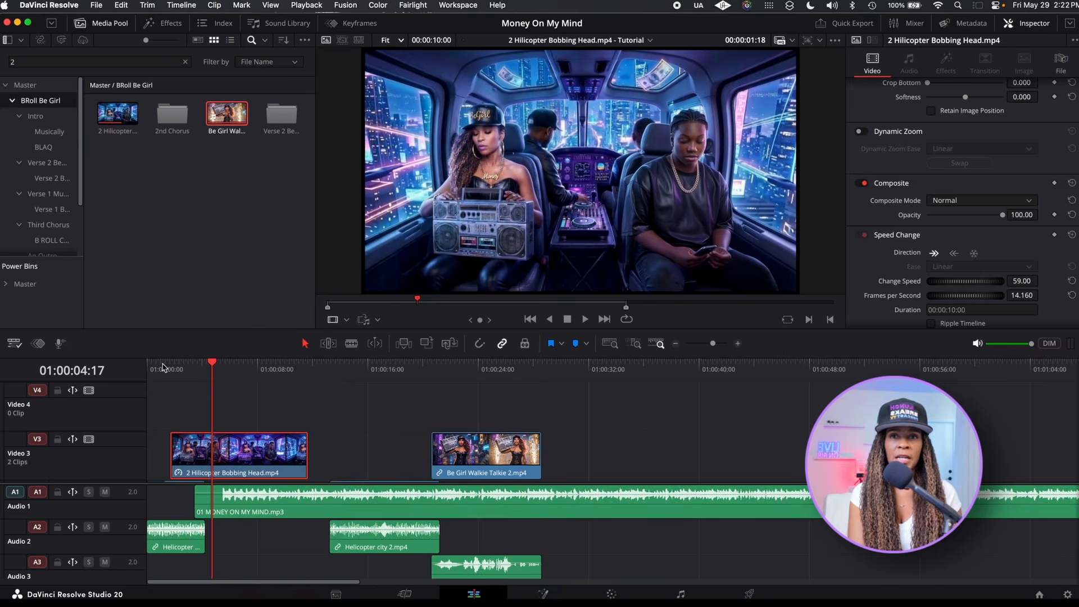
# Play back the slowed 2 Hilicopter Bobbing Head.mp4 and trim its end back to about 01:00:04:22
pyautogui.click(162, 368)
pyautogui.press('space')
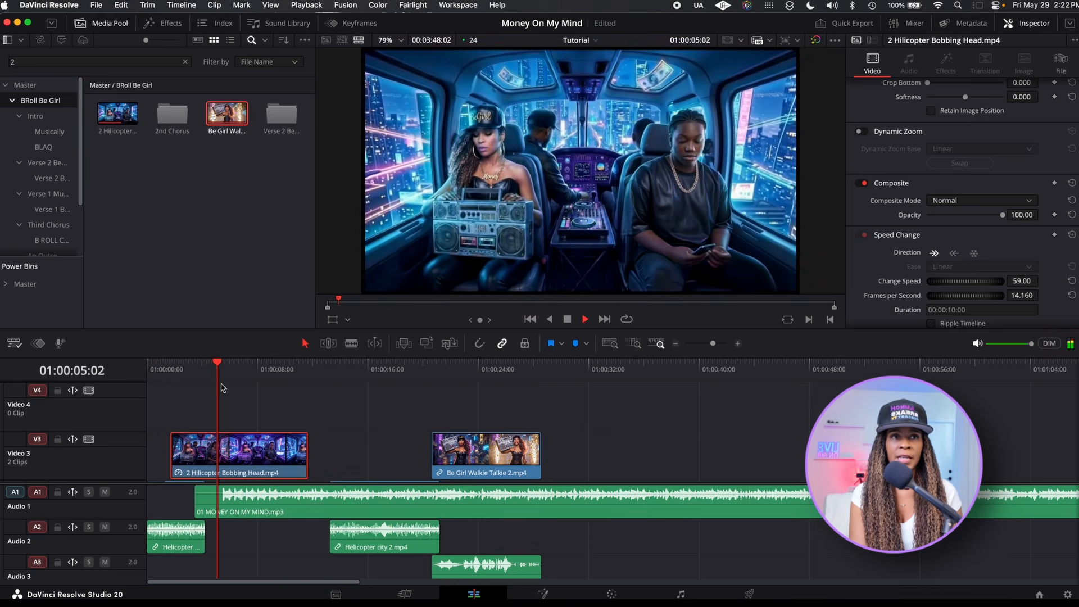
pyautogui.press('space')
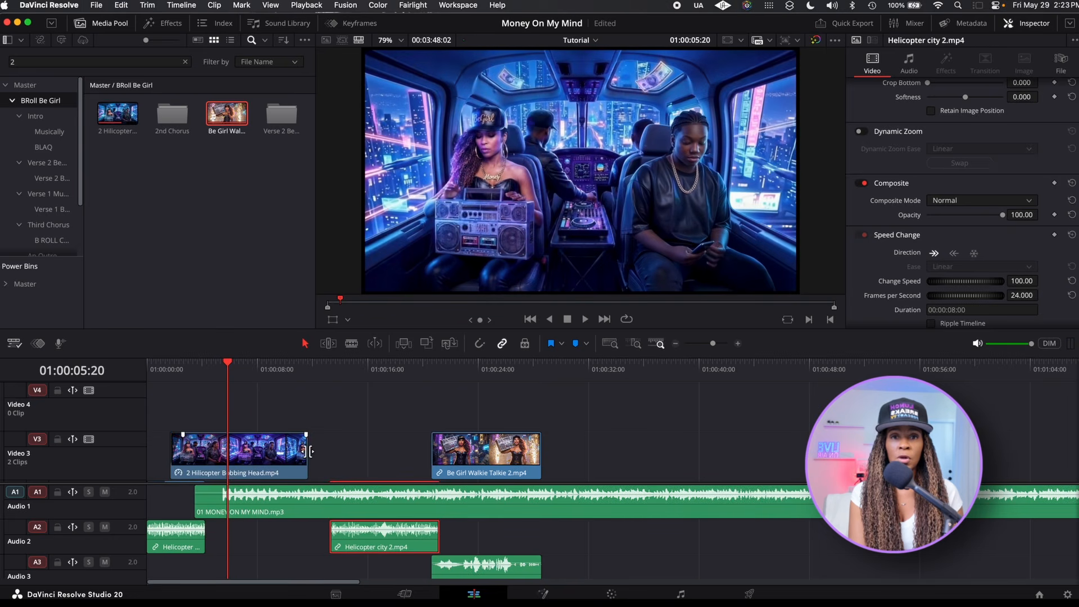
pyautogui.moveTo(309, 451); pyautogui.dragTo(306, 451)
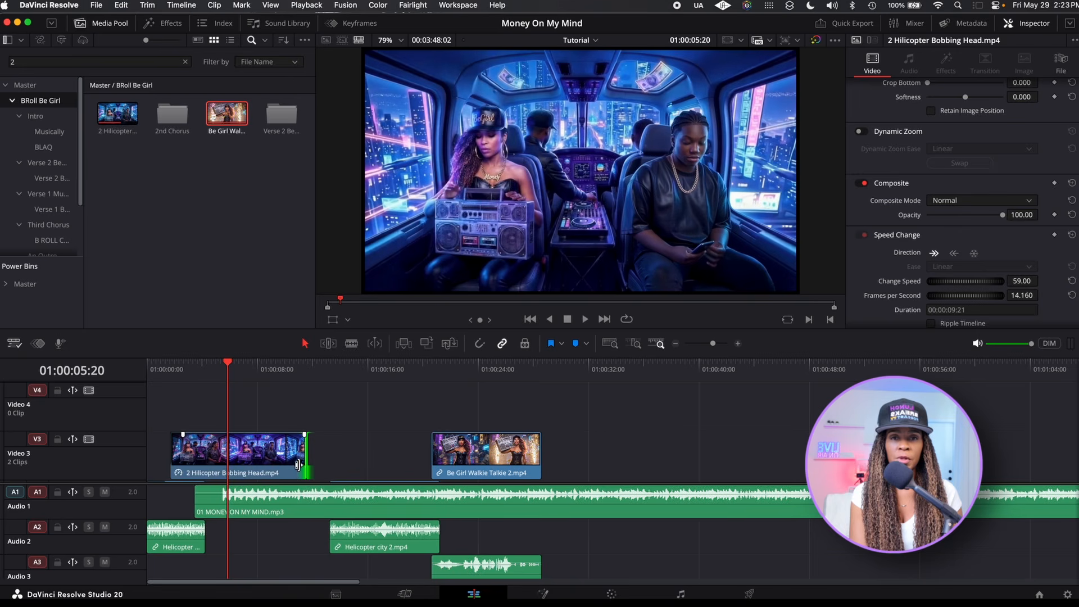
pyautogui.moveTo(305, 459); pyautogui.dragTo(275, 459)
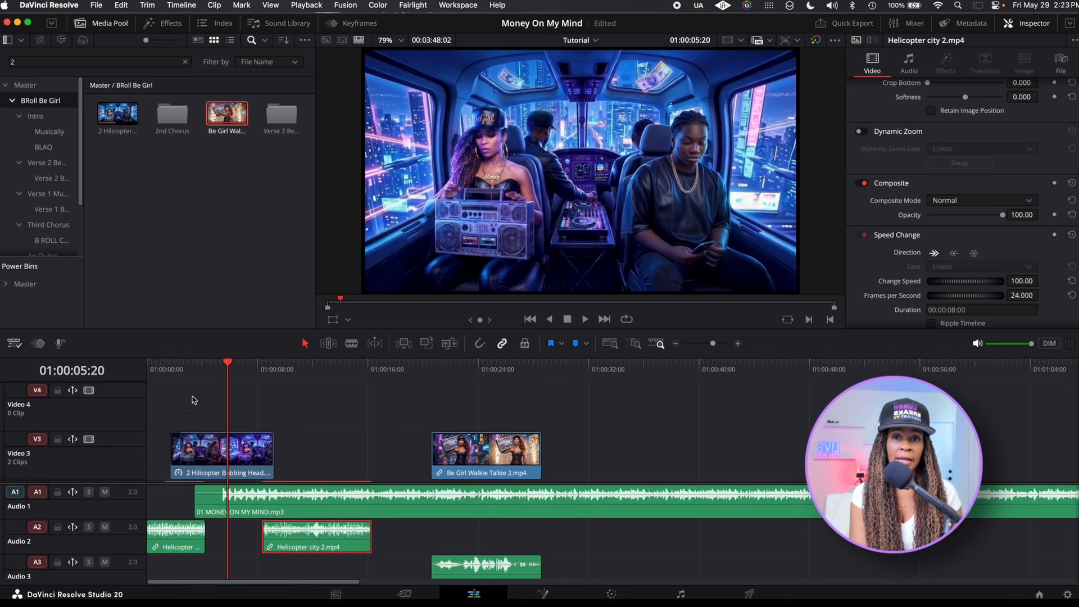
pyautogui.moveTo(268, 452); pyautogui.dragTo(200, 436)
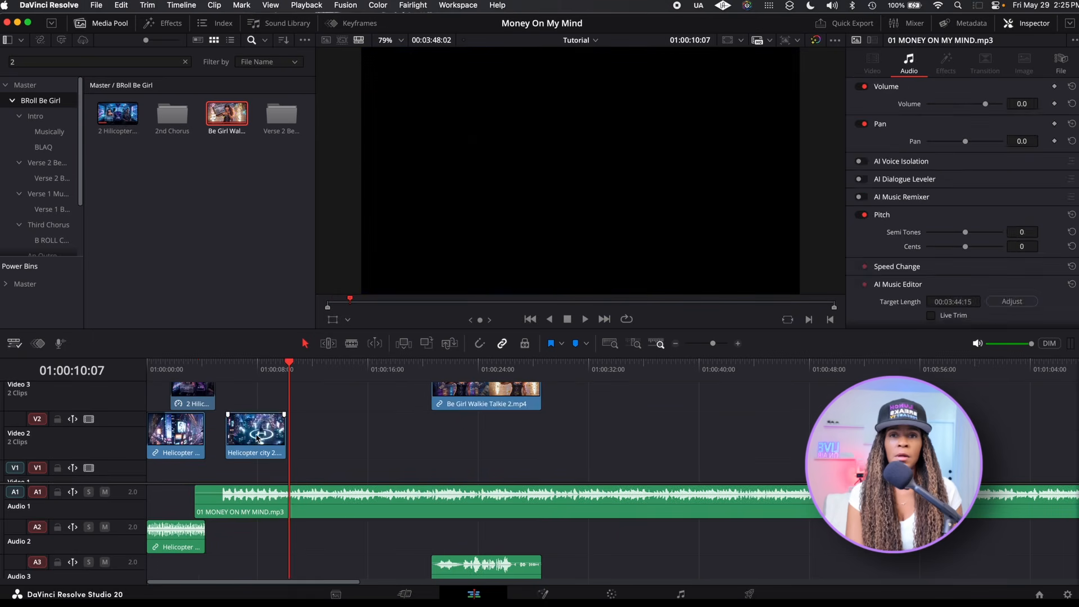
# Move Helicopter city 2.mp4 up to Video 4, starting at about 01:00:03:19 so it overlaps the end of 2 Hilicopter Bobbing Head.mp4
pyautogui.moveTo(256, 435); pyautogui.dragTo(238, 436)
pyautogui.click(182, 370)
pyautogui.press('space')
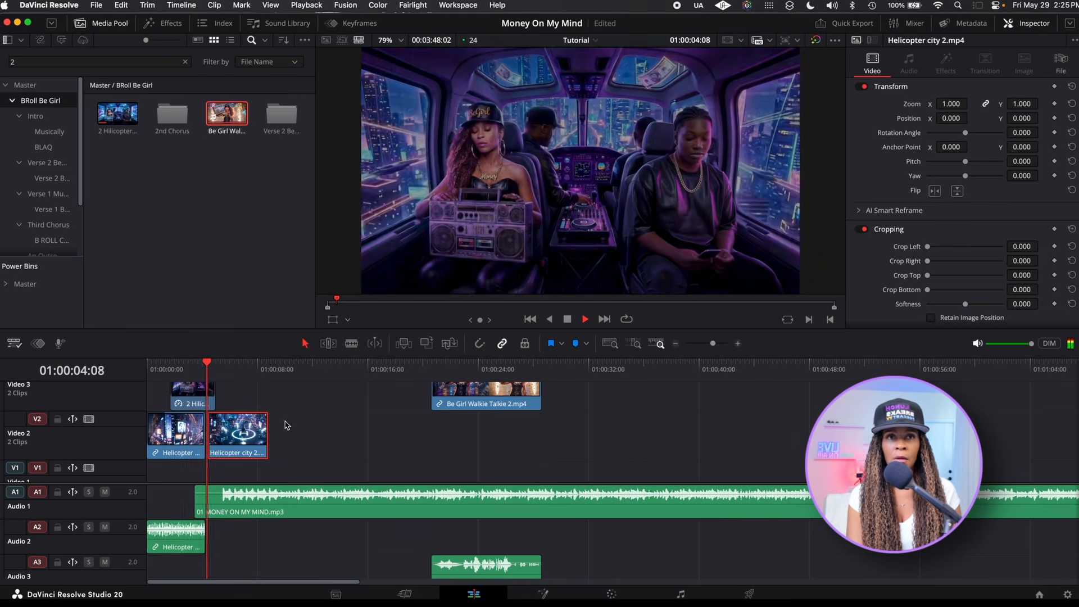
pyautogui.press('space')
pyautogui.scroll(3, 285, 423)
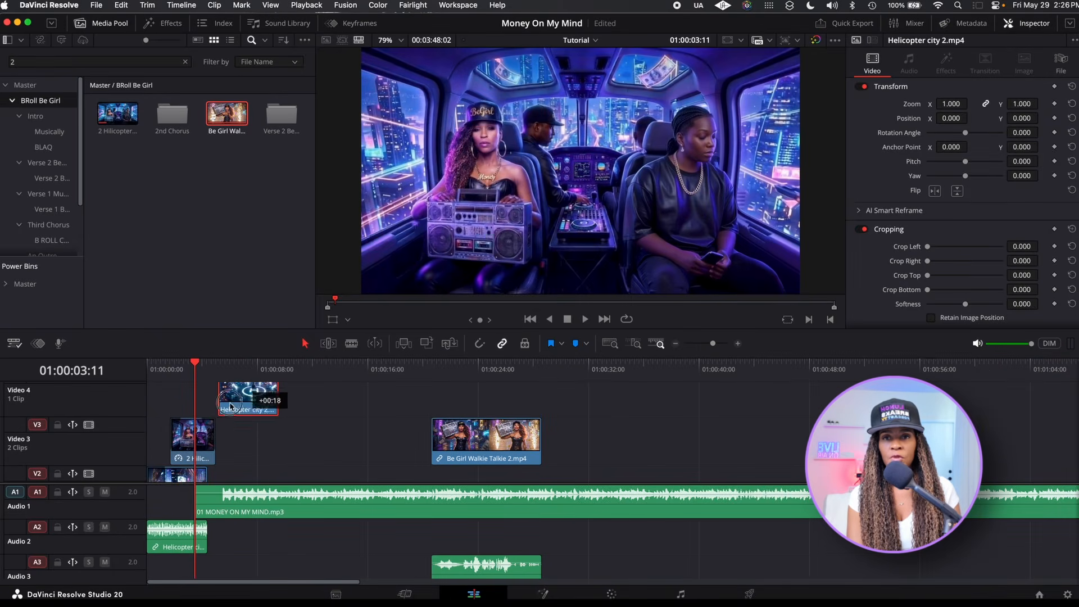
pyautogui.moveTo(245, 394); pyautogui.dragTo(227, 409)
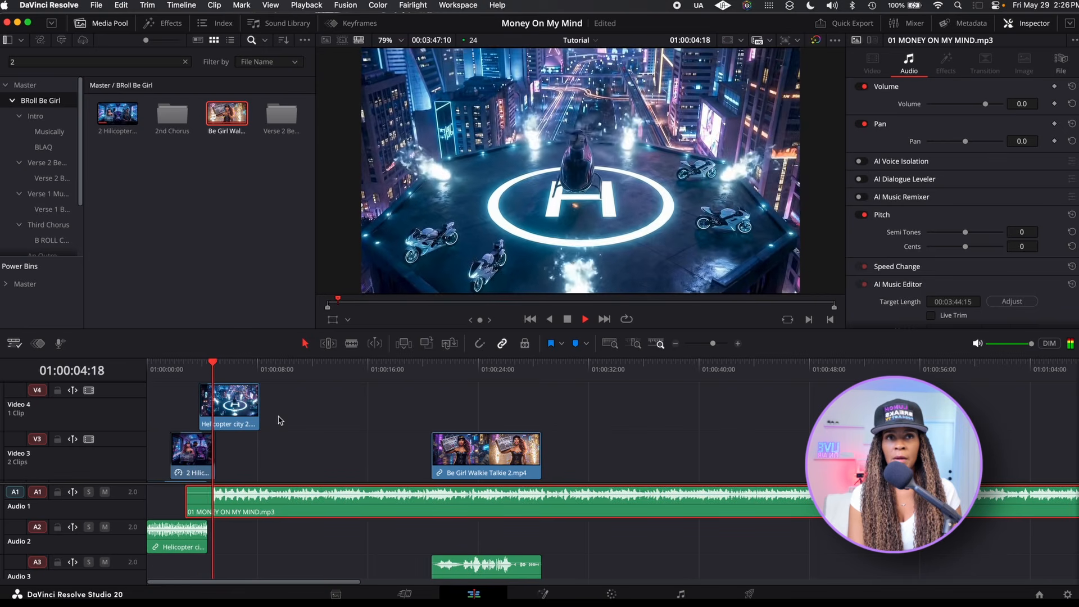
# Shift 01 MONEY ON MY MIND.mp3 to start at about 01:00:02:06 and Helicopter city 1.mp4 at about 01:00:01, and play back the opening
pyautogui.moveTo(291, 509); pyautogui.dragTo(282, 510)
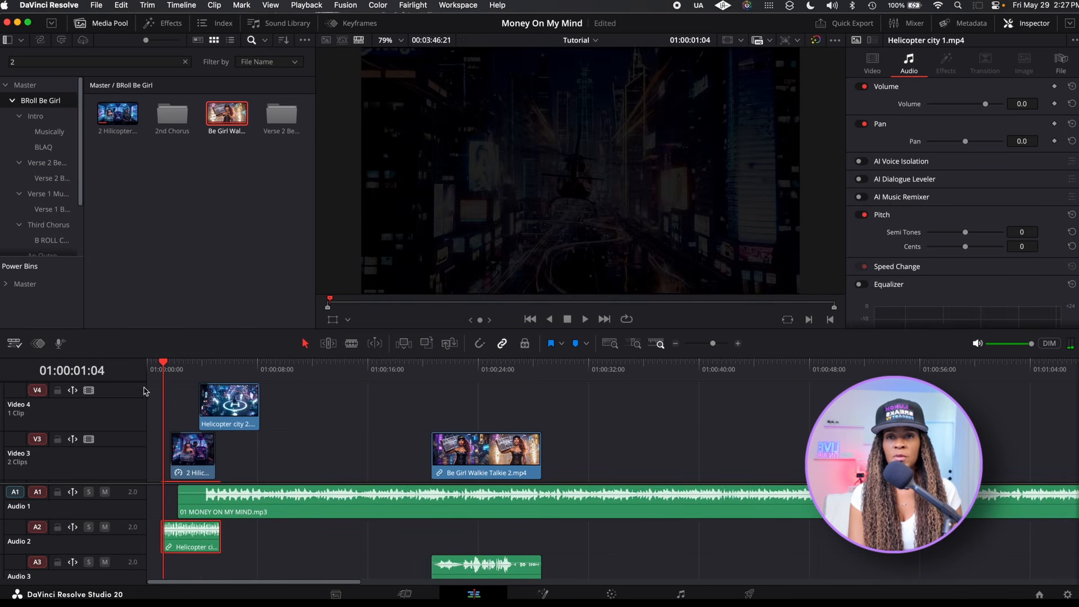
pyautogui.click(153, 368)
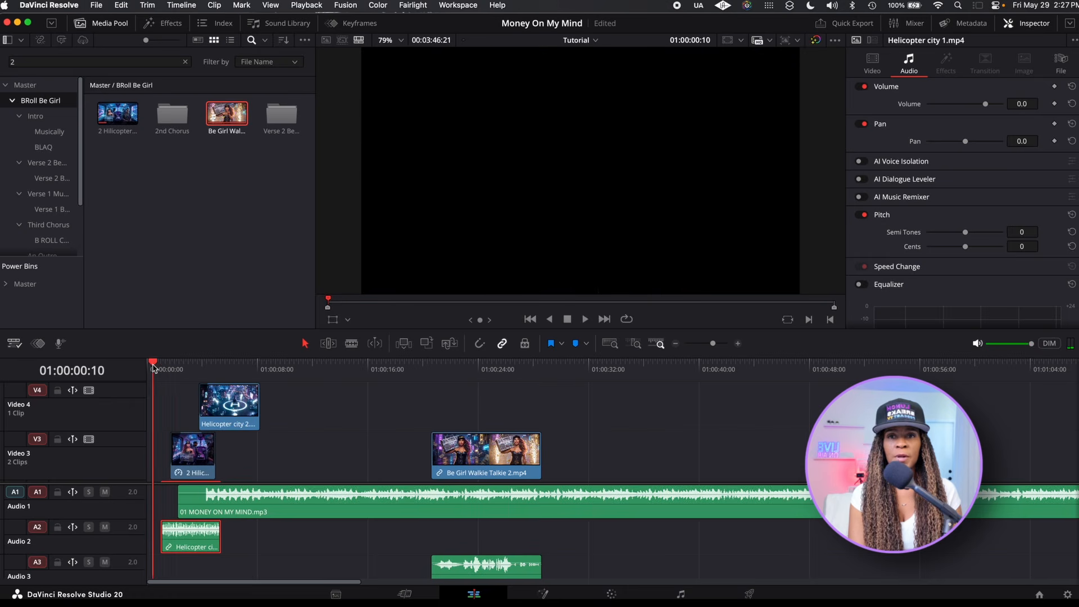
pyautogui.press('space')
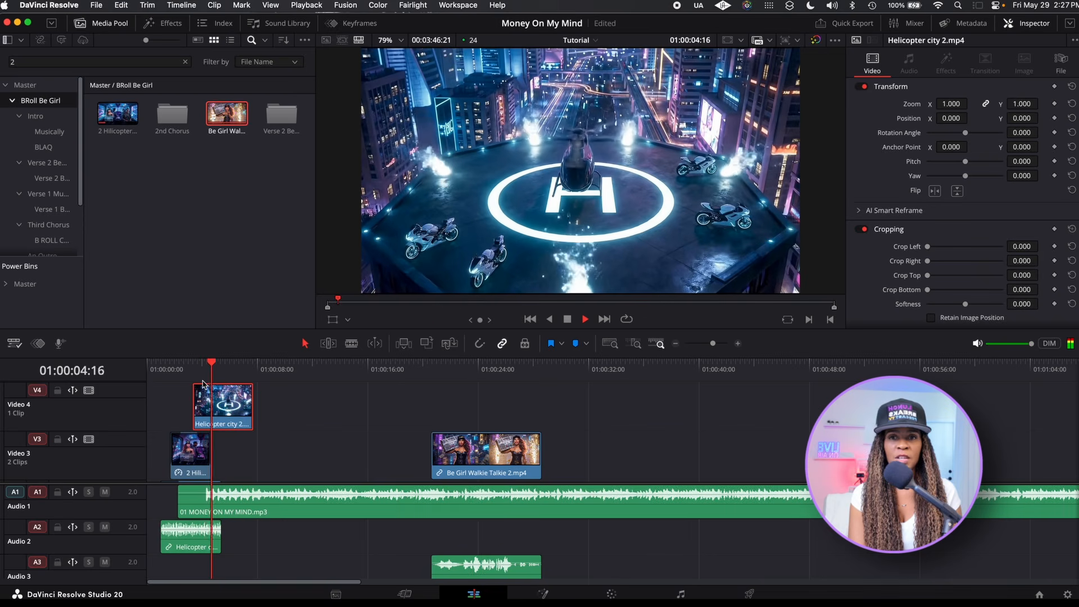
pyautogui.press('space')
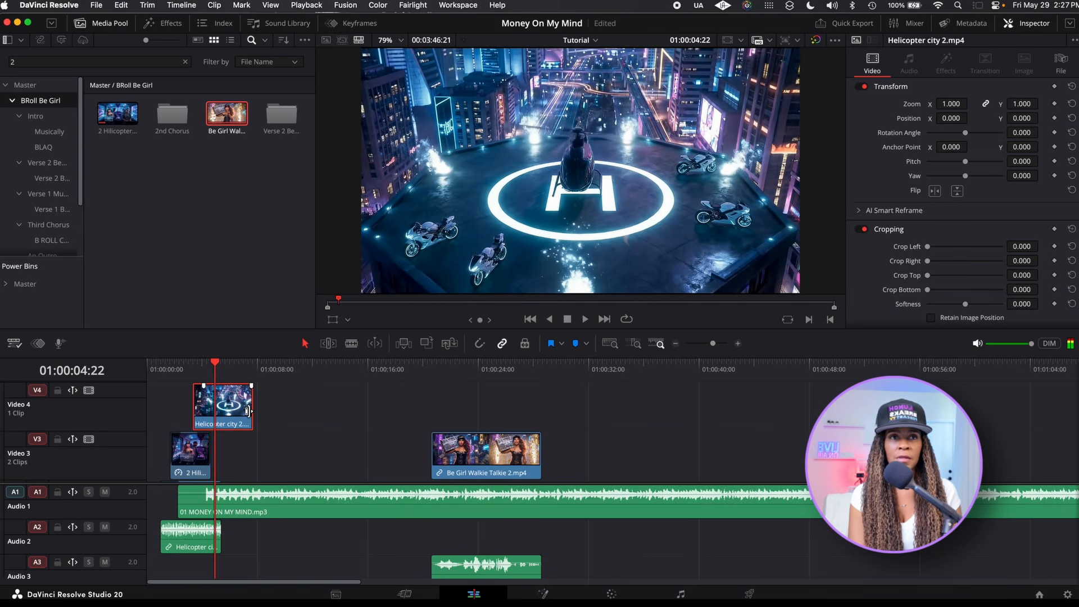
# Trim the end of Helicopter city 2.mp4 to 01:00:04:22, and move Be Girl Walkie Talkie 2.mp4 to Video 5 at about 01:00:04:13, checking playback
pyautogui.hotkey('shift', ']')
pyautogui.moveTo(457, 452); pyautogui.dragTo(240, 372)
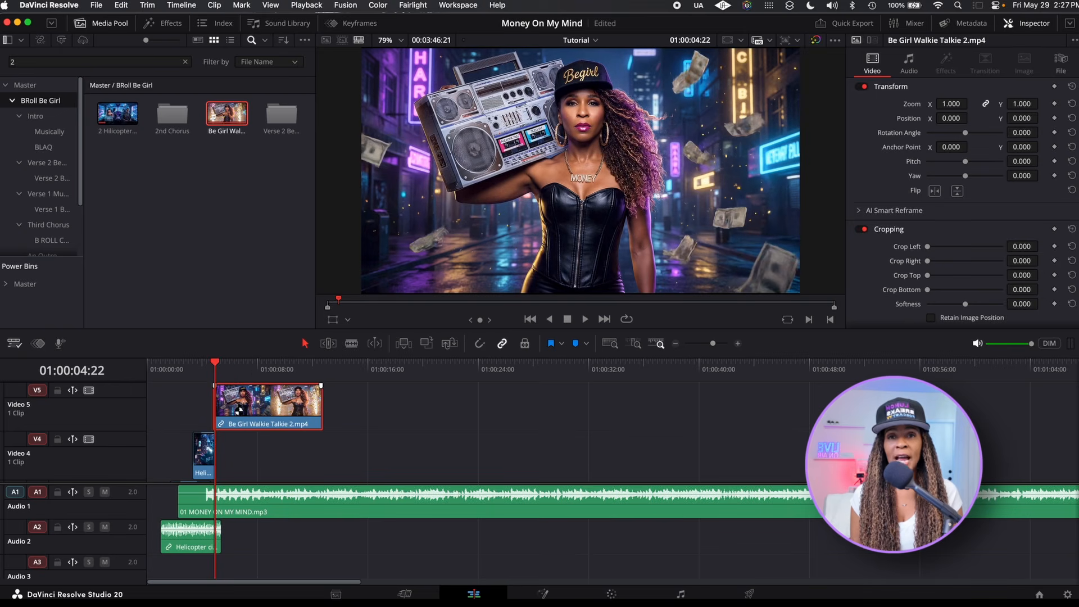
pyautogui.moveTo(236, 406); pyautogui.dragTo(231, 405)
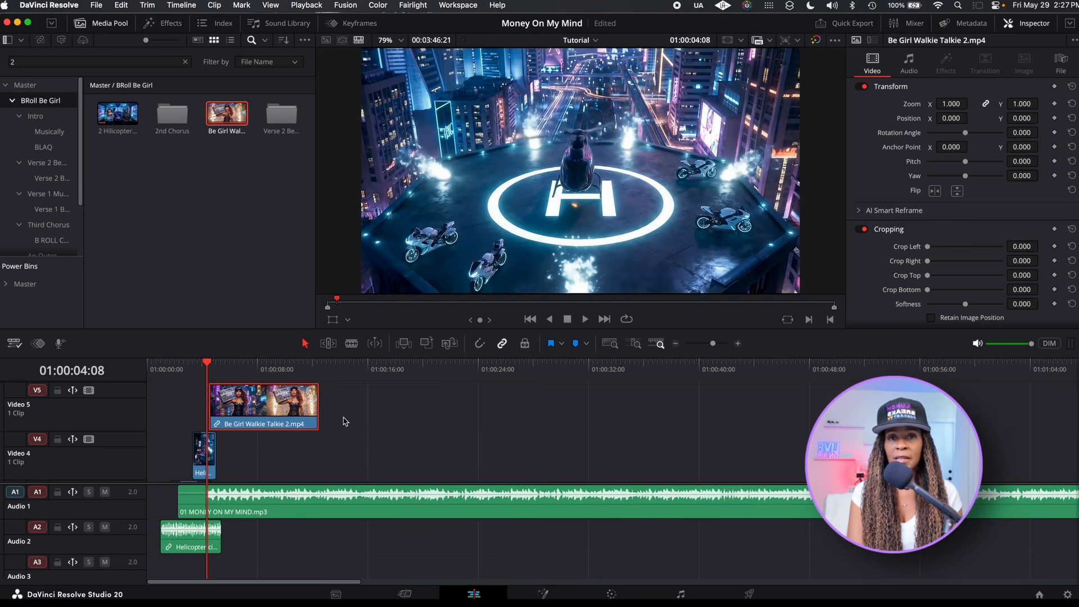
pyautogui.press('space')
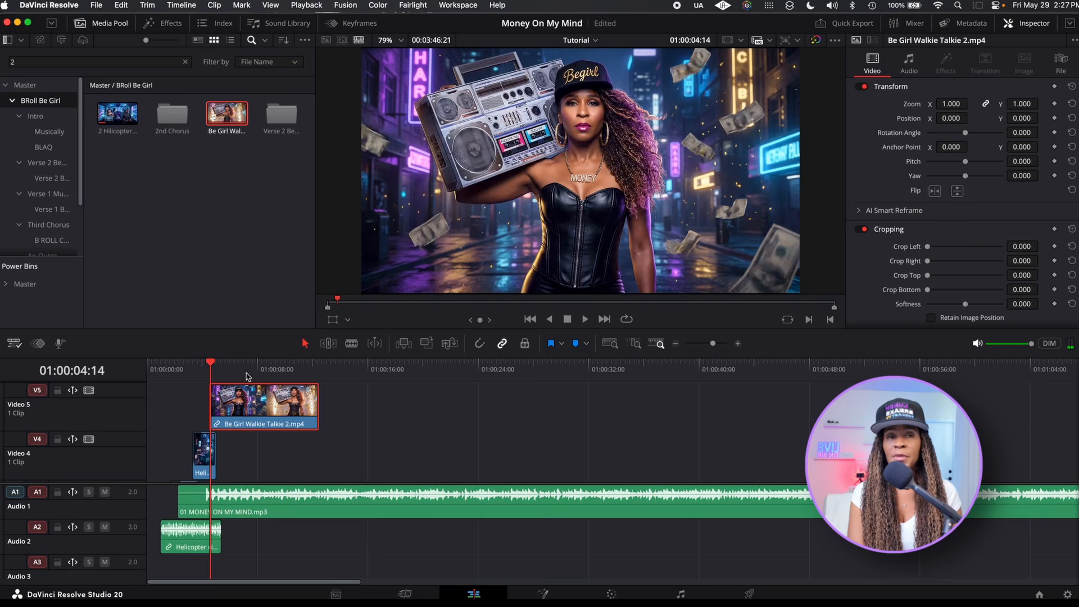
pyautogui.press('space')
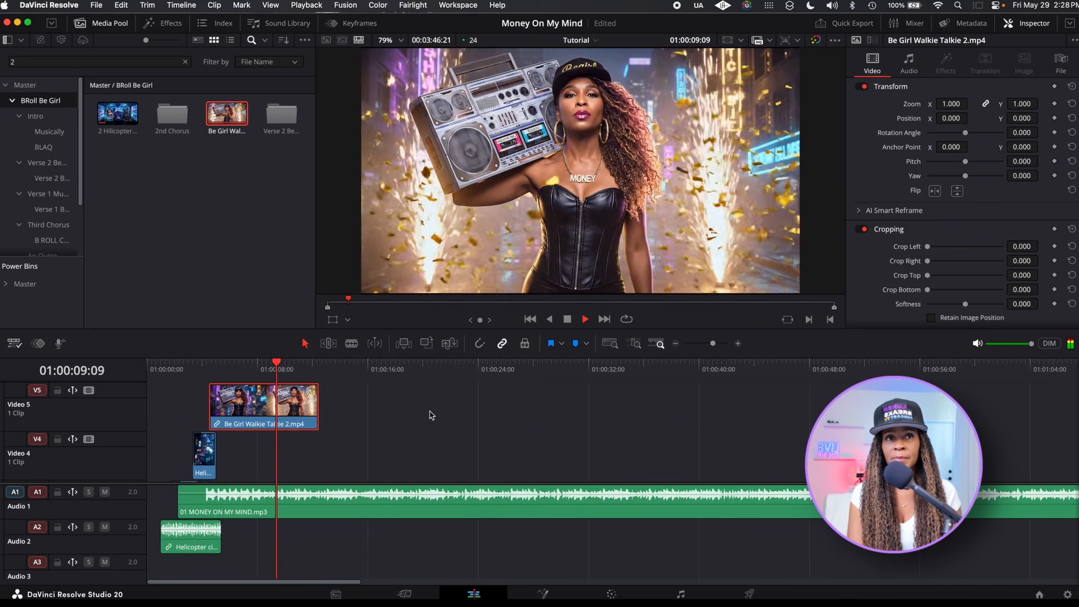
pyautogui.press('space')
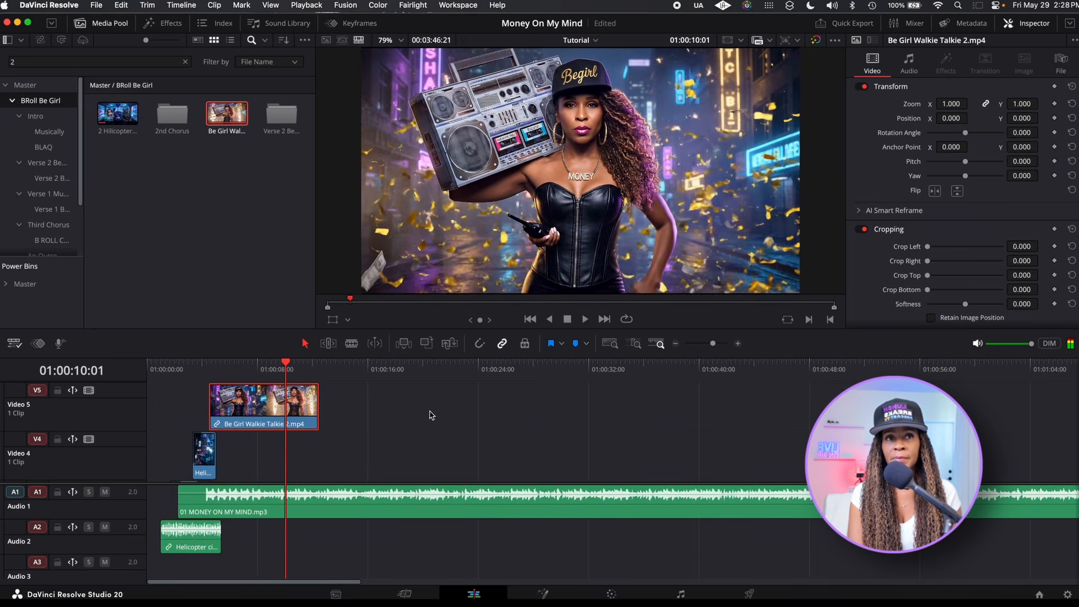
# Set the speed of Be Girl Walkie Talkie 2.mp4 to 59.00 and play back the slowed clip from its start
pyautogui.click(214, 366)
pyautogui.moveTo(214, 366); pyautogui.dragTo(209, 366)
pyautogui.scroll(-3, 938, 253)
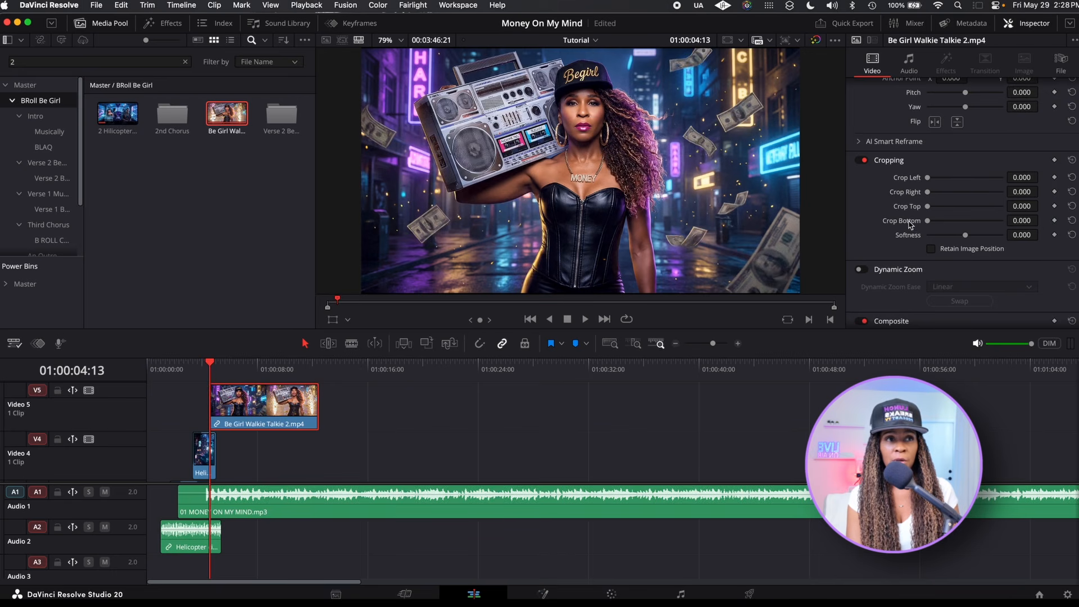
pyautogui.scroll(-5, 955, 225)
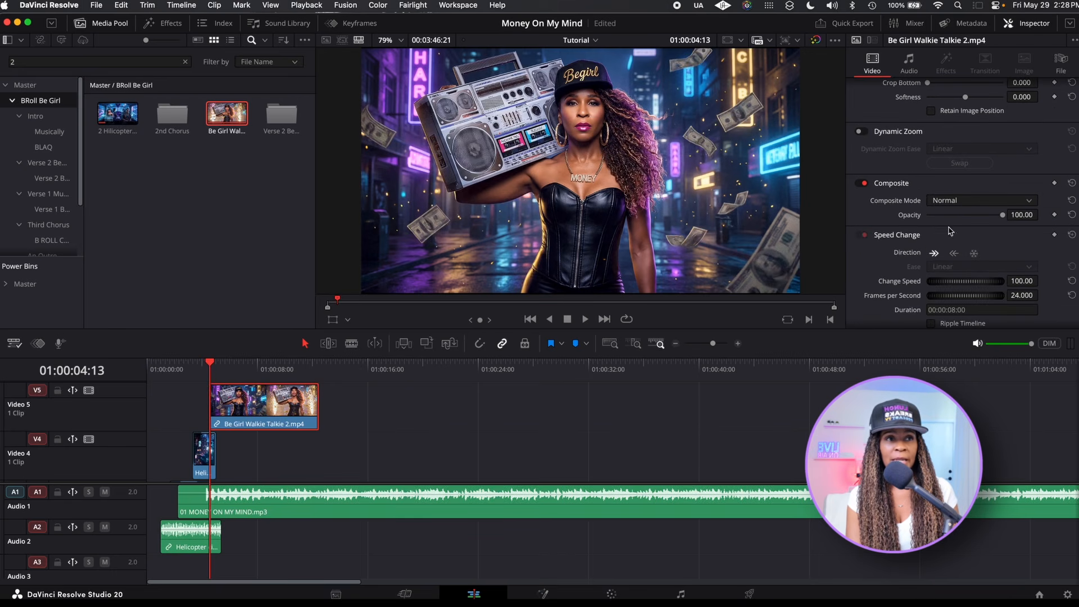
pyautogui.moveTo(989, 282); pyautogui.dragTo(995, 281)
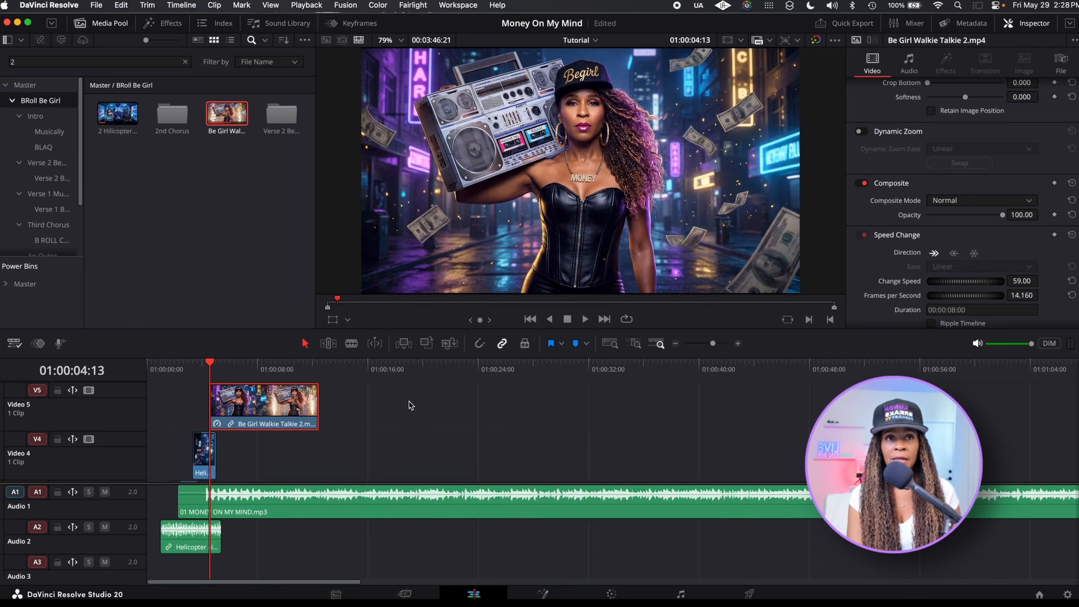
pyautogui.press('space')
pyautogui.press('space')
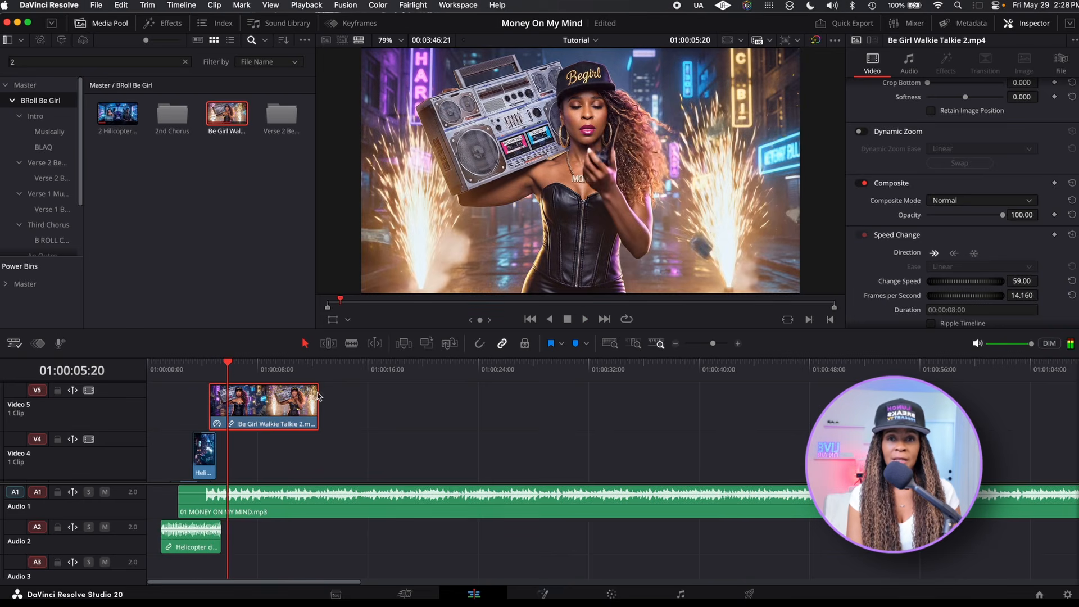
# Trim the end of Be Girl Walkie Talkie 2.mp4 to a duration of 00:00:01:20 and give the clip a short fade-in
pyautogui.moveTo(313, 410); pyautogui.dragTo(229, 406)
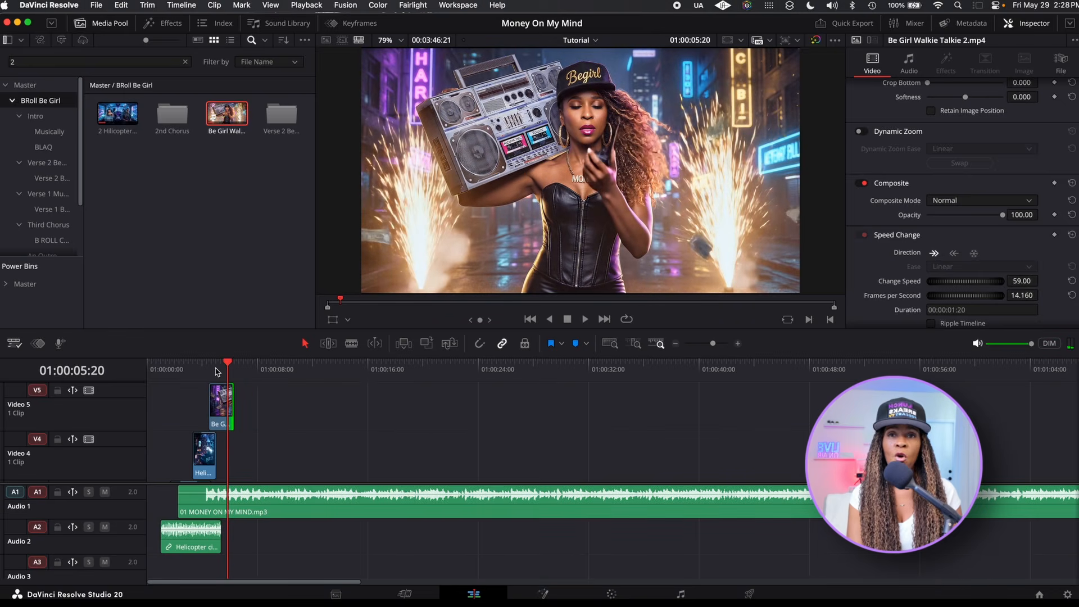
pyautogui.click(213, 365)
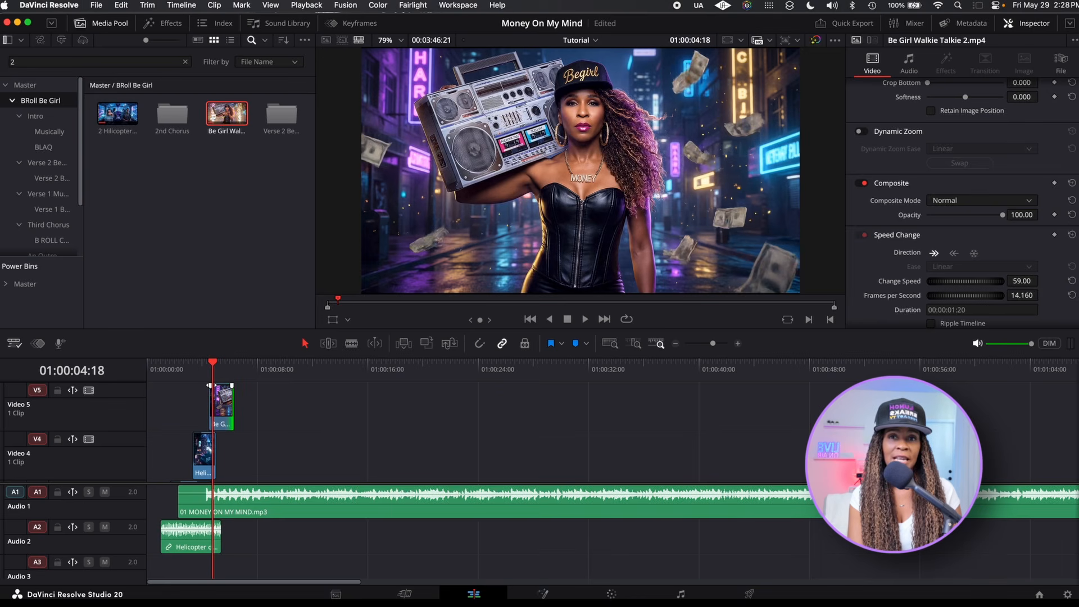
pyautogui.moveTo(211, 386); pyautogui.dragTo(203, 368)
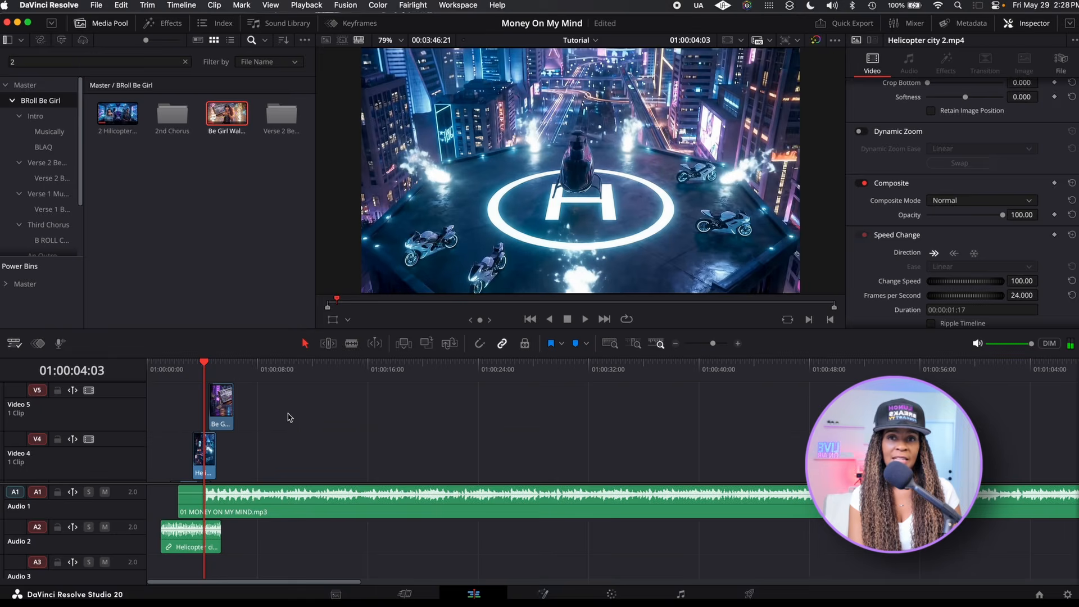
# Shift Be Girl Walkie Talkie 2.mp4 earlier to start at about 01:00:04:02 and play back the transition into it
pyautogui.click(224, 368)
pyautogui.moveTo(227, 416); pyautogui.dragTo(221, 417)
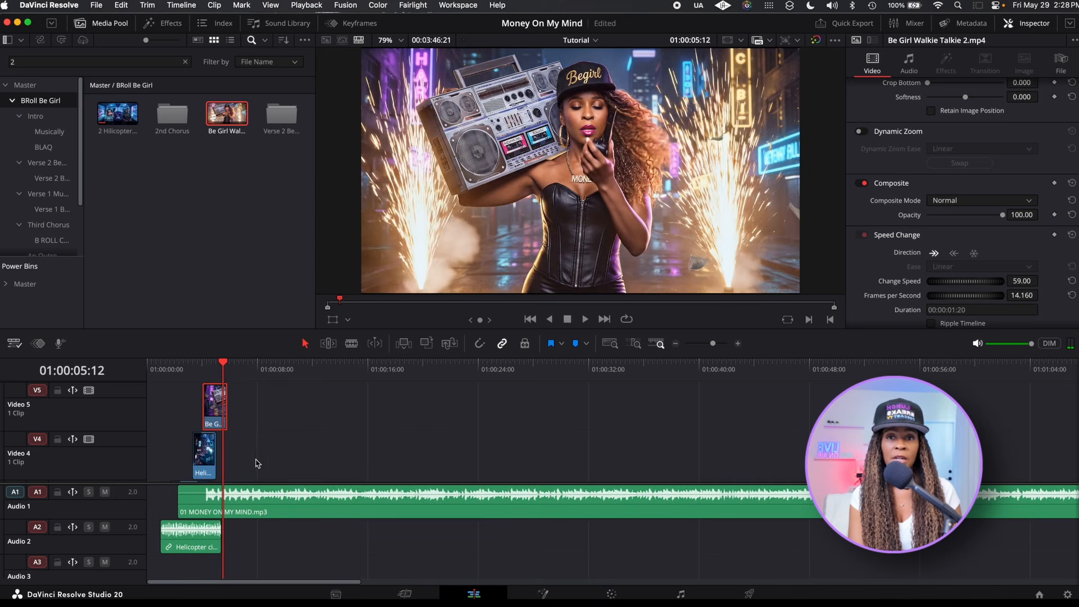
pyautogui.click(202, 366)
pyautogui.press('space')
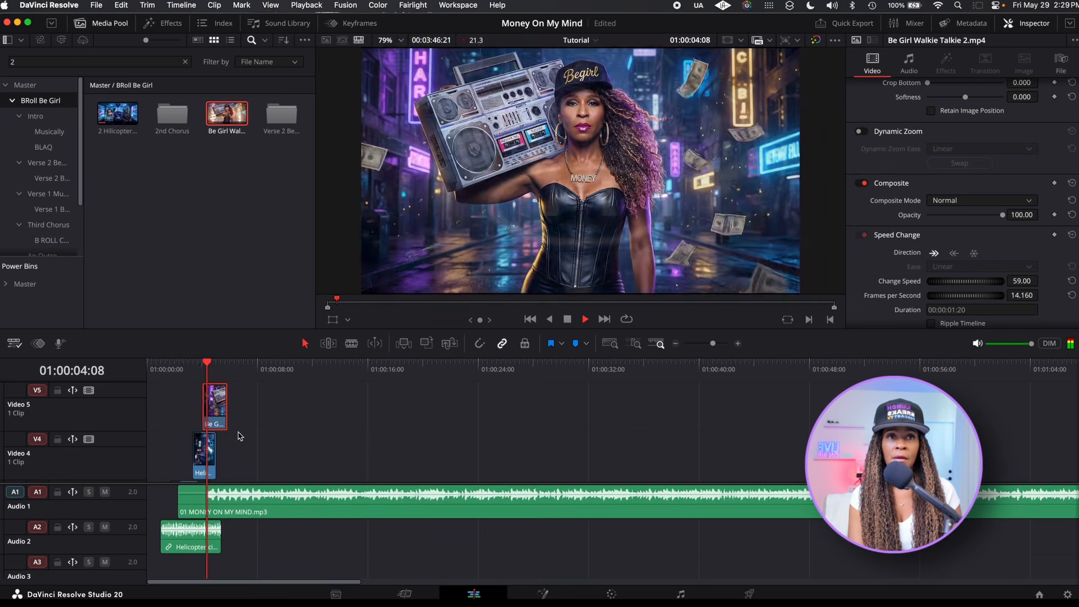
pyautogui.press('space')
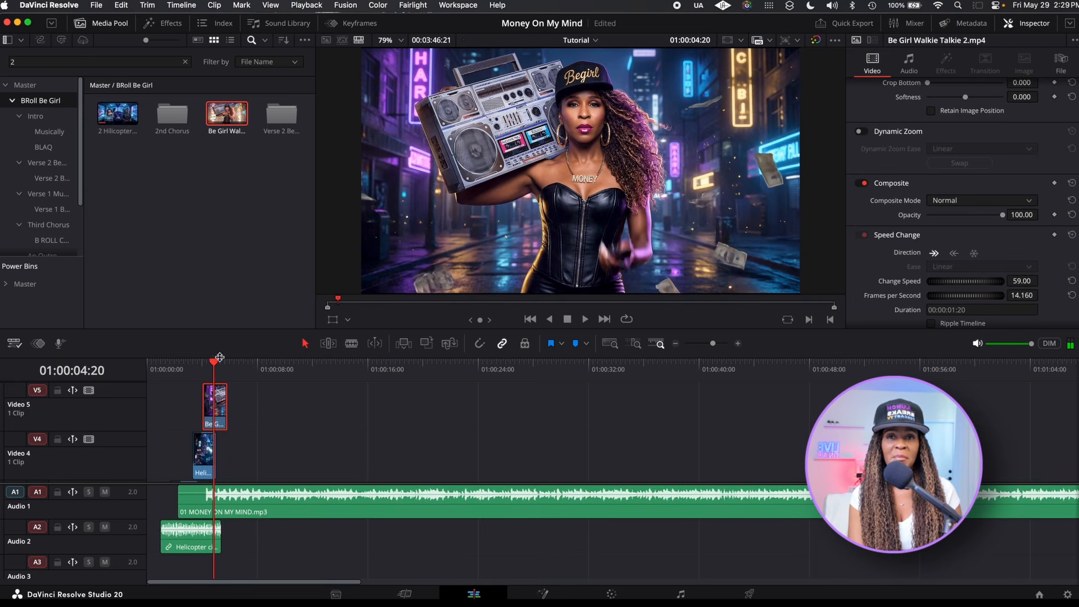
# Add Pitch Turntables.mp4 from the BLAQ bin to Video 6 at about 01:00:07:02 and play back its beginning
pyautogui.rightClick(197, 196)
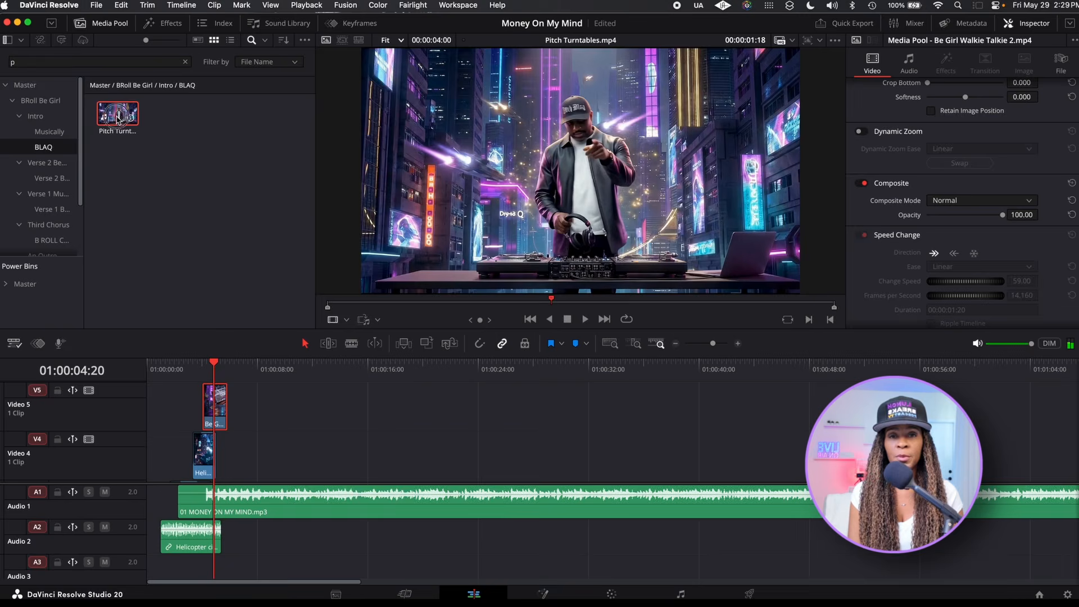
pyautogui.moveTo(117, 113); pyautogui.dragTo(251, 378)
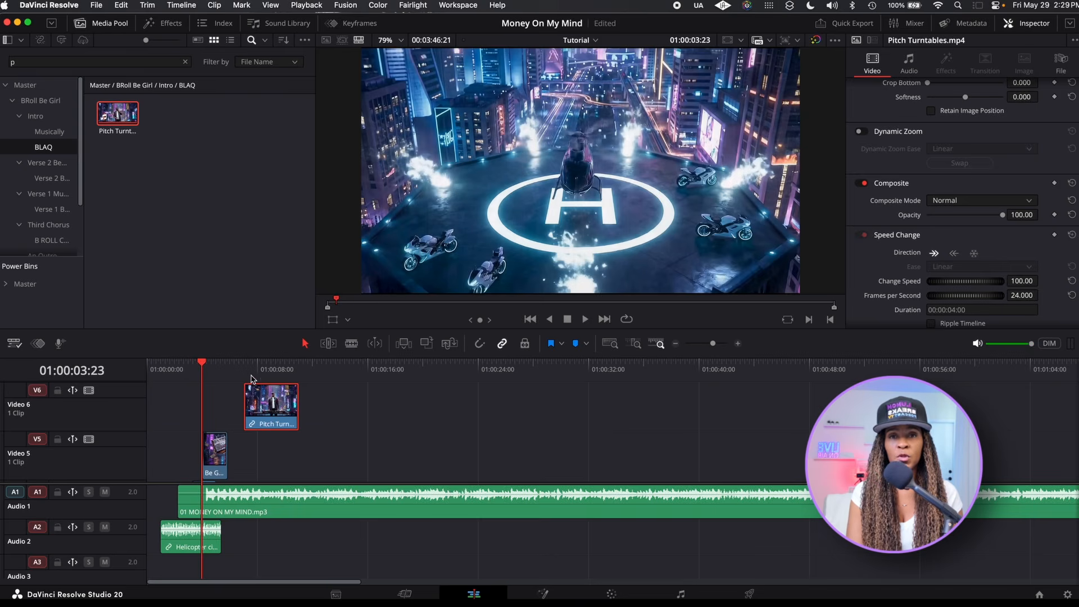
pyautogui.click(243, 366)
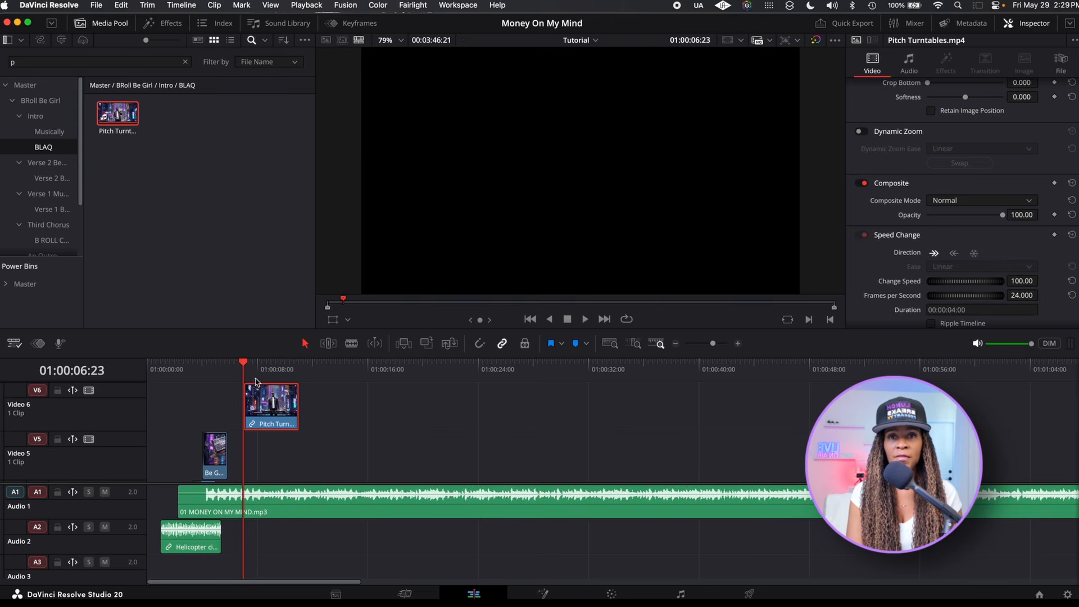
pyautogui.press('space')
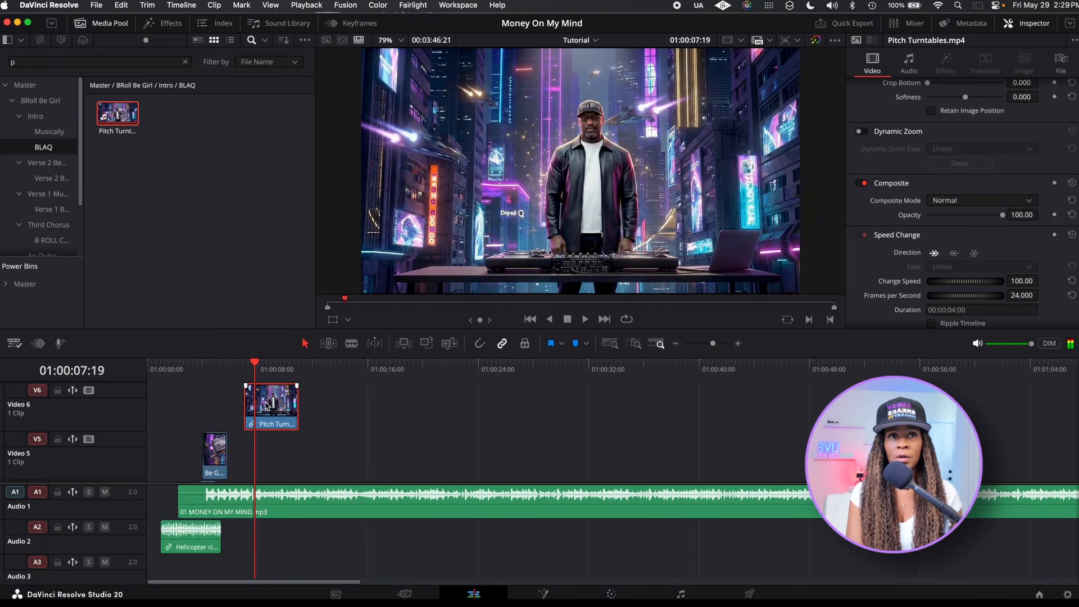
pyautogui.press('space')
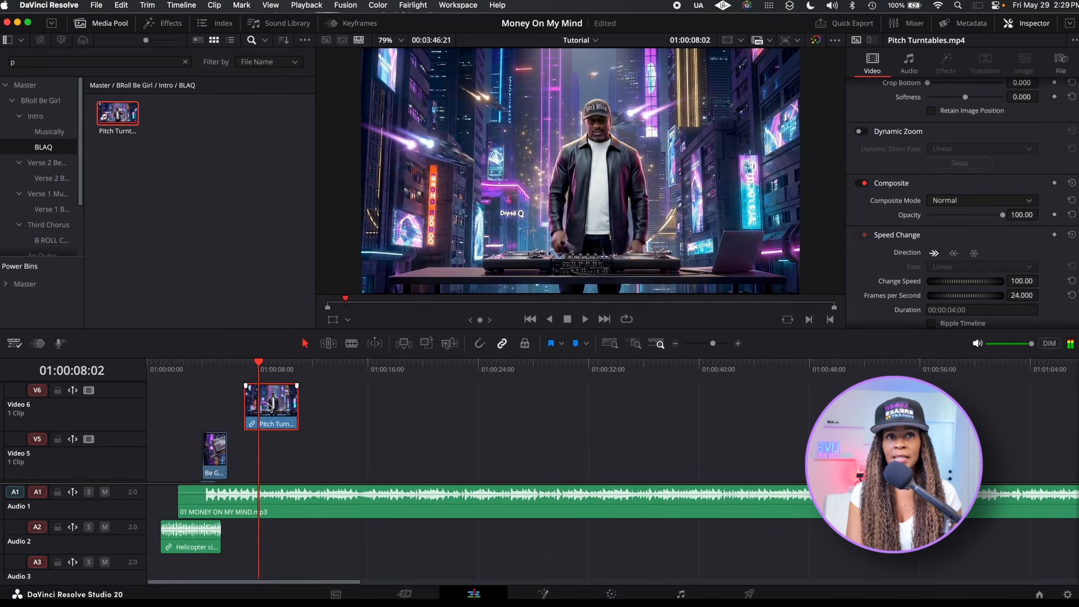
# Trim Pitch Turntables.mp4 to a duration of 00:00:01:08, move it to start at about 01:00:04:22, and play back from 01:00:03:15
pyautogui.moveTo(259, 365); pyautogui.dragTo(248, 365)
pyautogui.press('space')
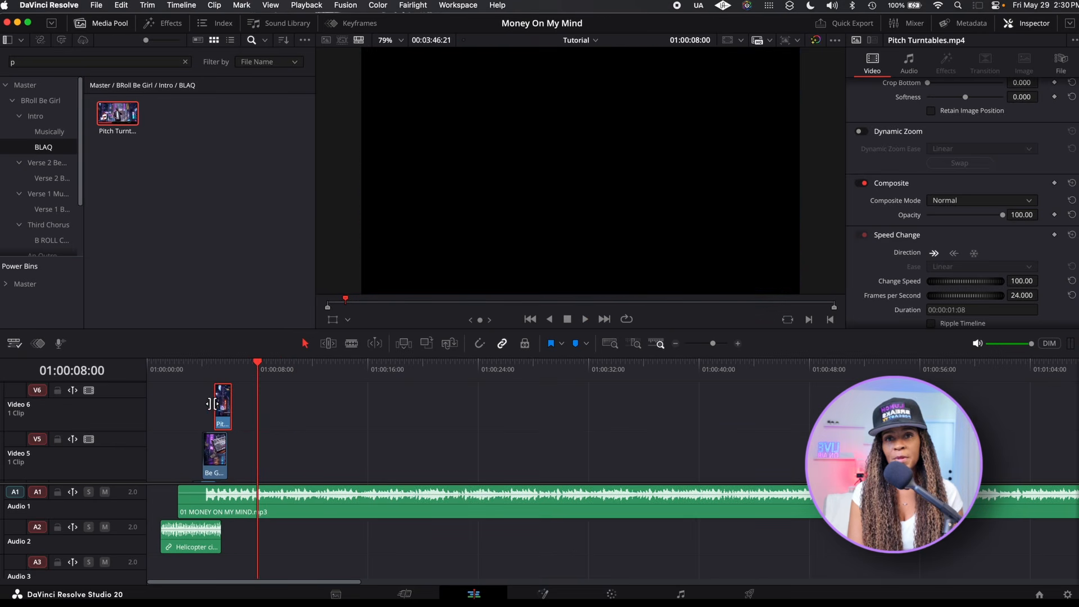
pyautogui.click(198, 369)
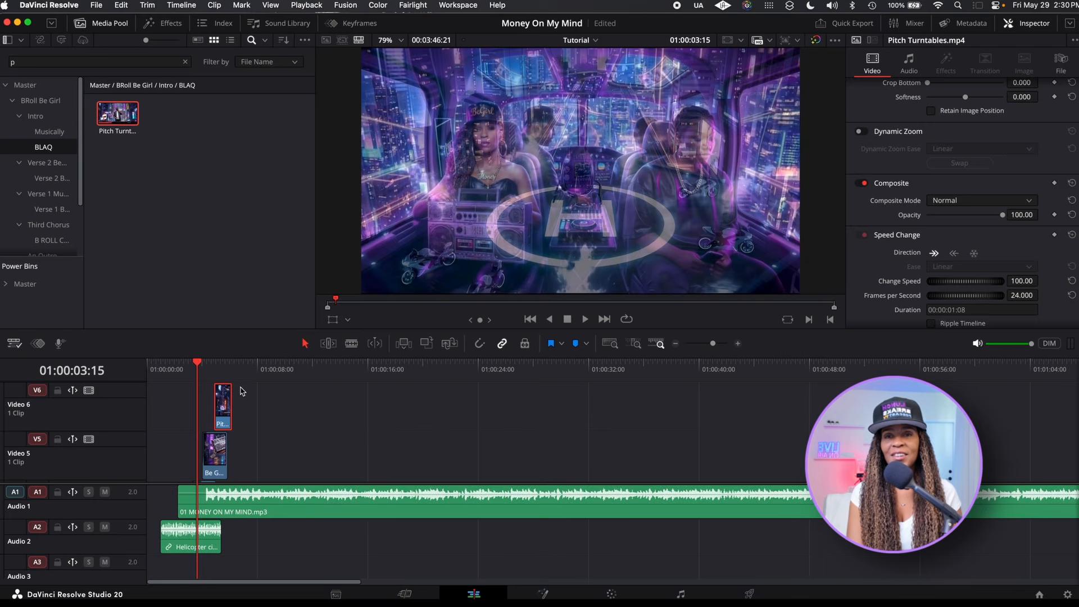
pyautogui.press('space')
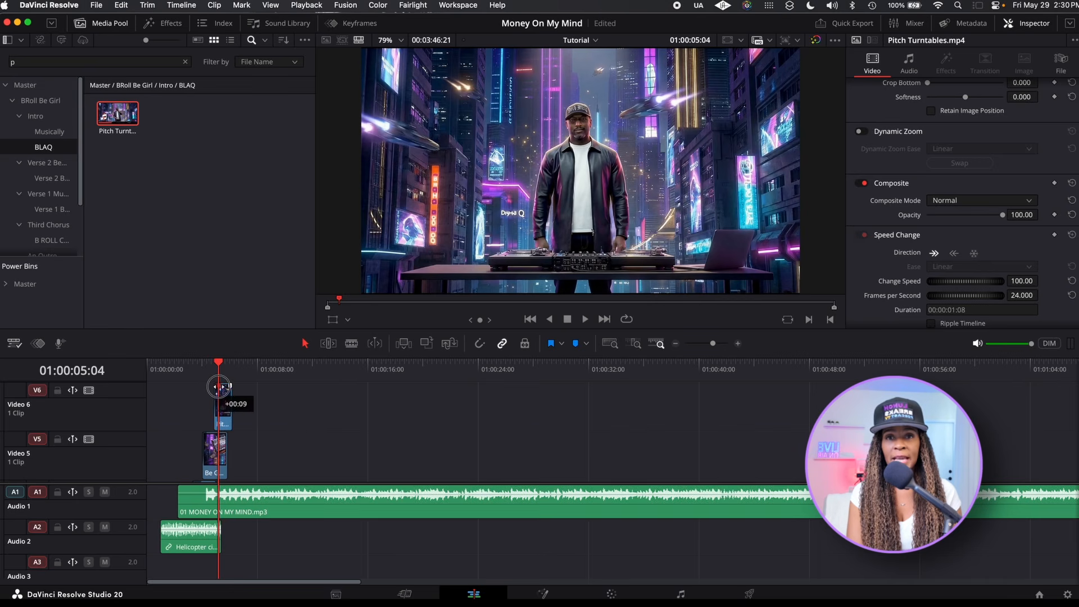
# Give Pitch Turntables.mp4 on Video 6 a short fade-in and play back the transition from about 01:00:04
pyautogui.moveTo(221, 387); pyautogui.dragTo(216, 378)
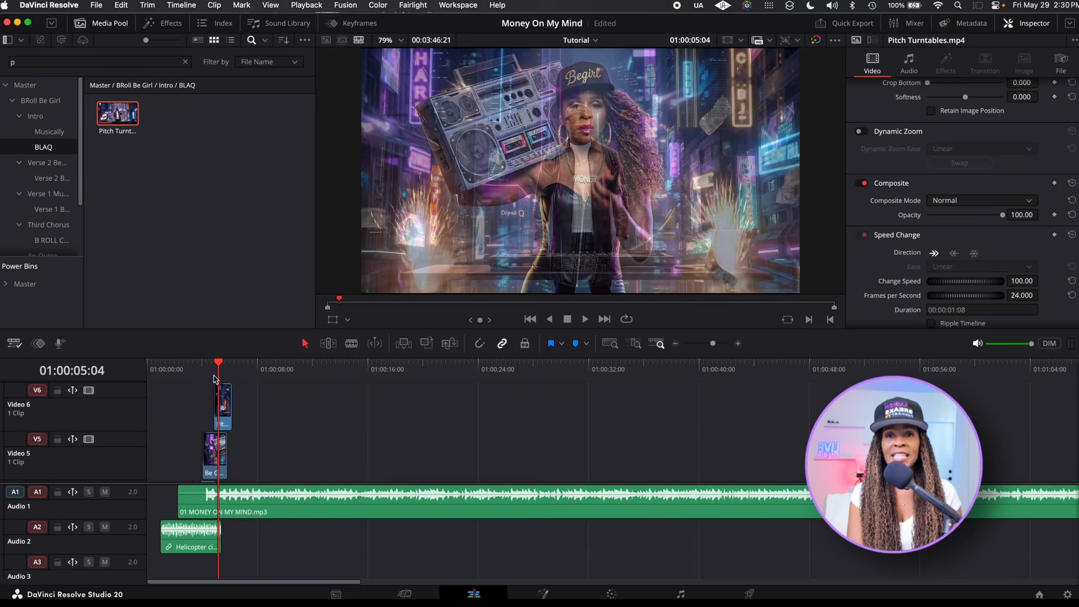
pyautogui.click(202, 363)
pyautogui.press('space')
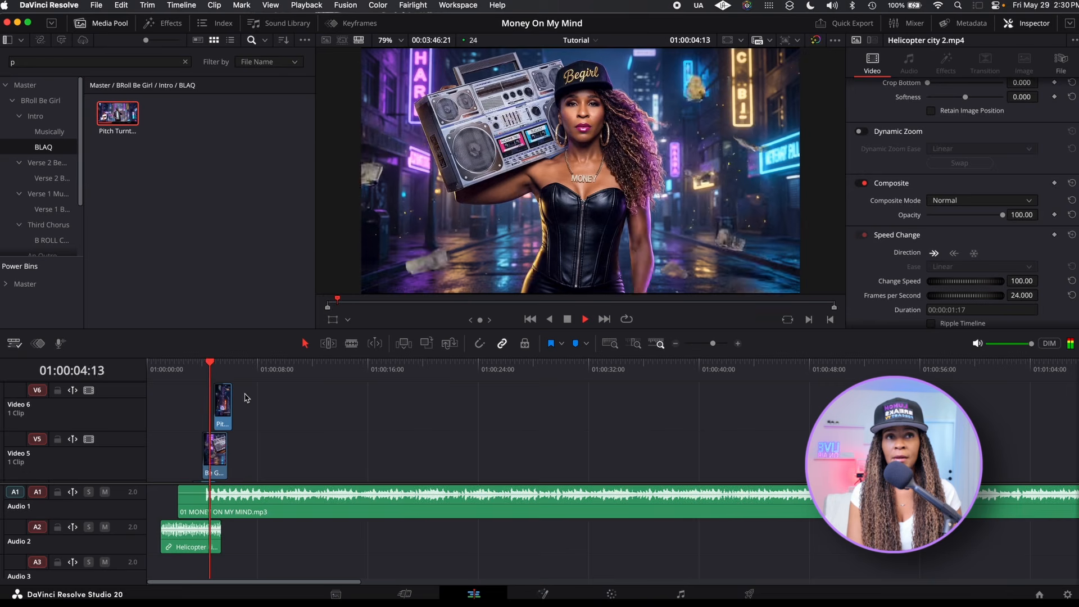
pyautogui.press('space')
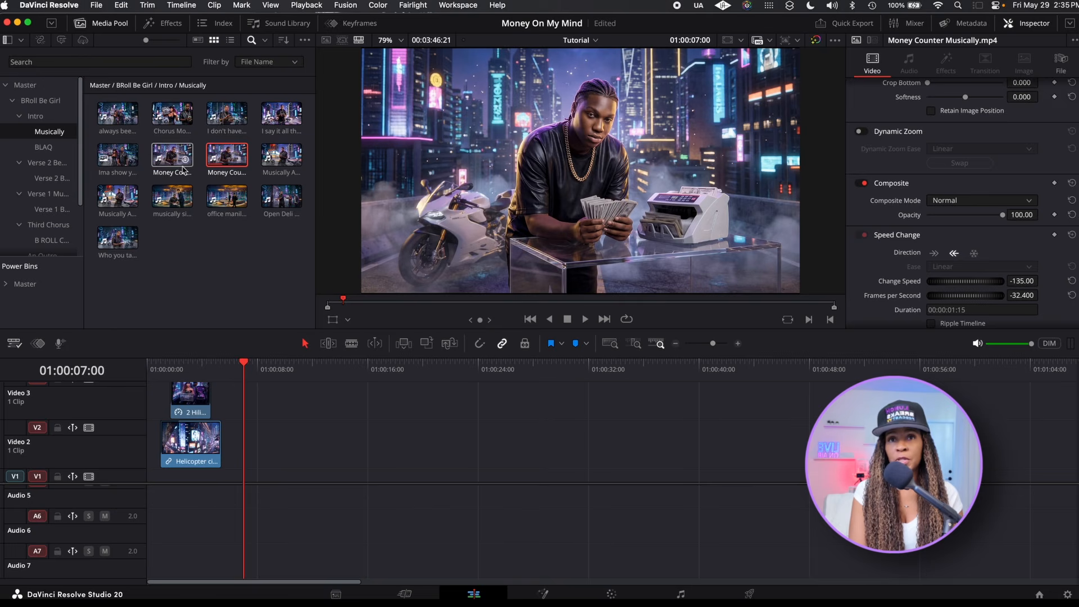
# Add I don't have time for you.mp4 from the Musically bin to Video 3 at about 01:00:11 and play it back
pyautogui.click(225, 119)
pyautogui.click(224, 120)
pyautogui.moveTo(226, 125); pyautogui.dragTo(322, 397)
pyautogui.click(218, 132)
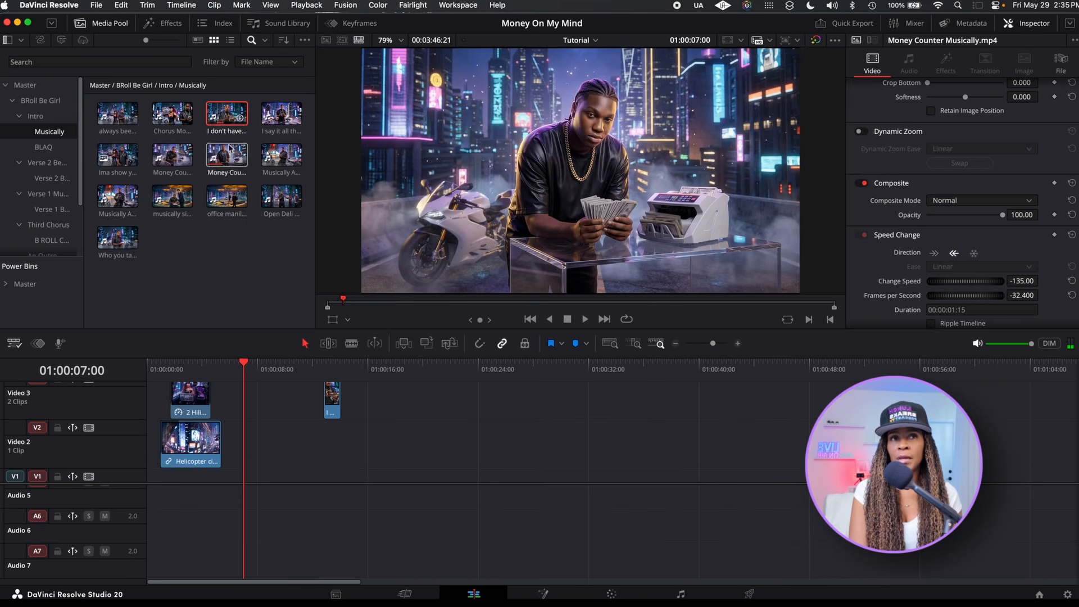
pyautogui.click(326, 364)
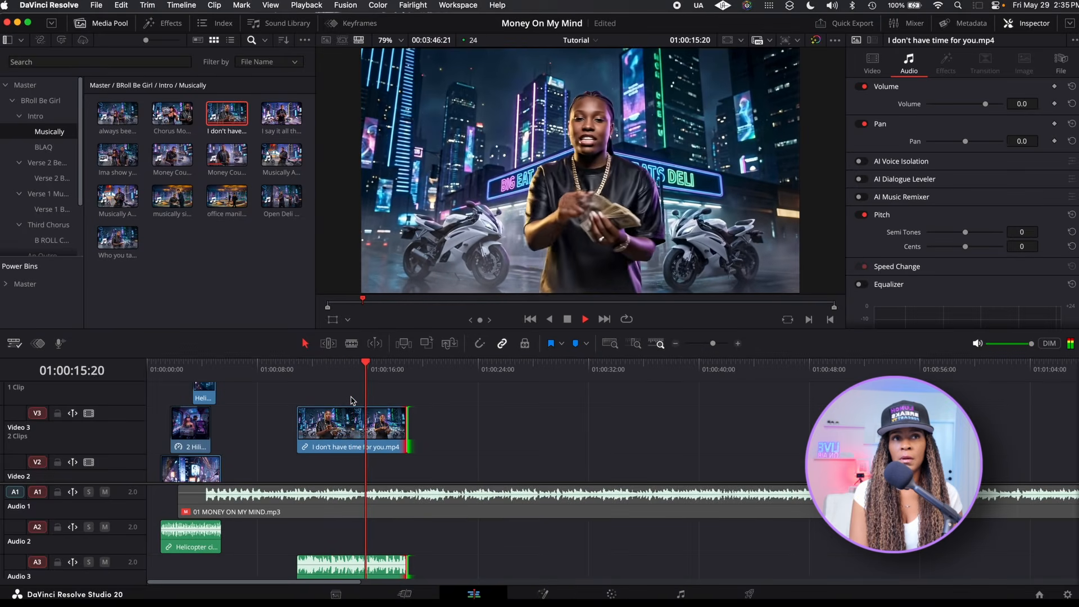
pyautogui.press('space')
pyautogui.scroll(-3, 397, 423)
pyautogui.scroll(3, 397, 423)
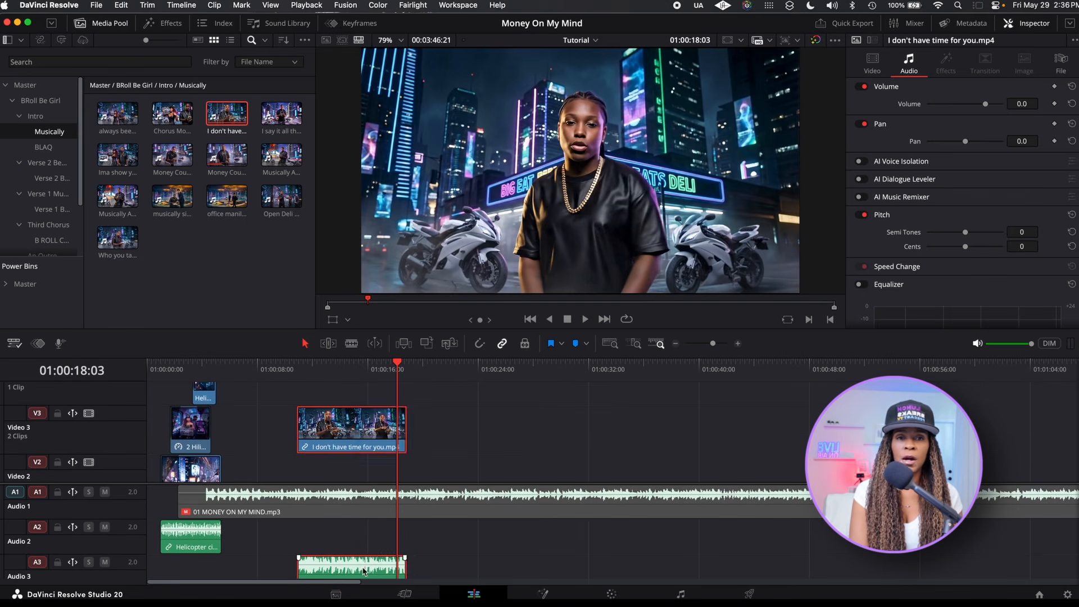
# Unlink the audio of I don't have time for you.mp4 from its video and delete the audio clip from Audio 3
pyautogui.rightClick(362, 567)
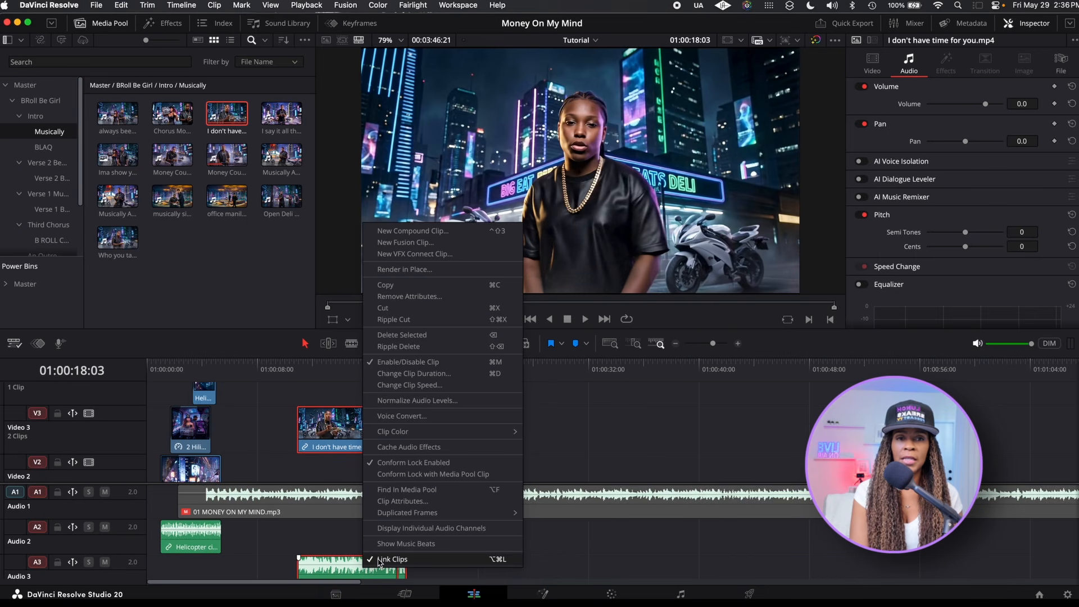
pyautogui.click(379, 559)
pyautogui.click(447, 552)
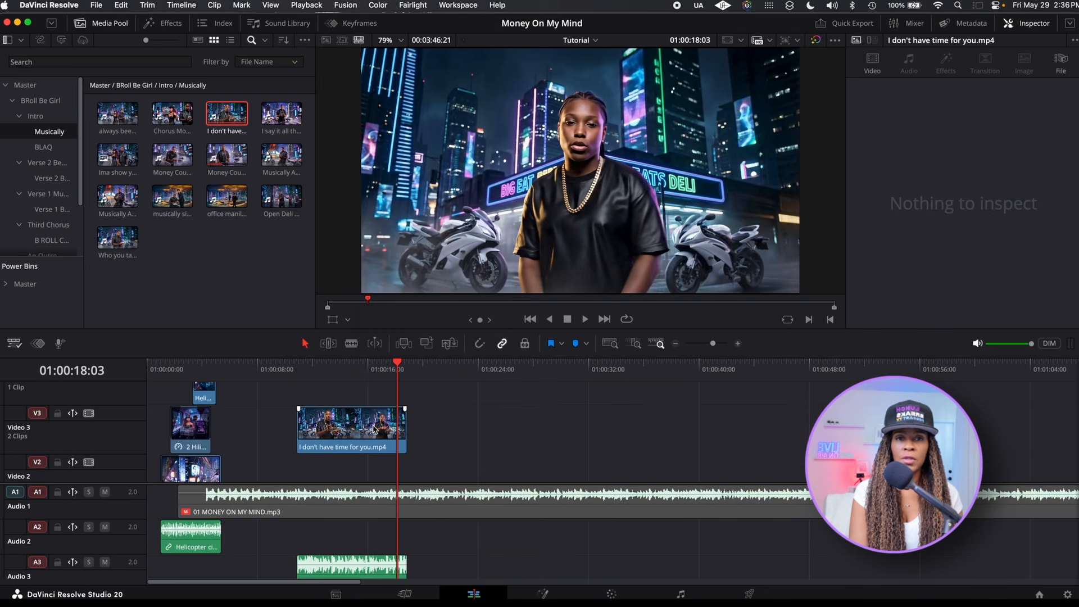
pyautogui.click(355, 565)
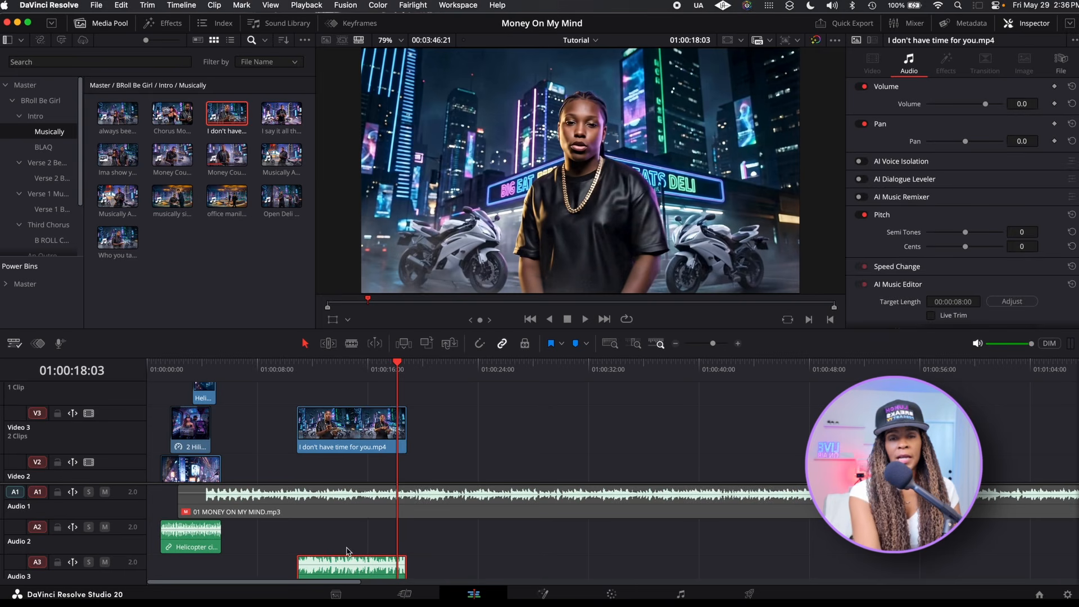
pyautogui.press('Delete')
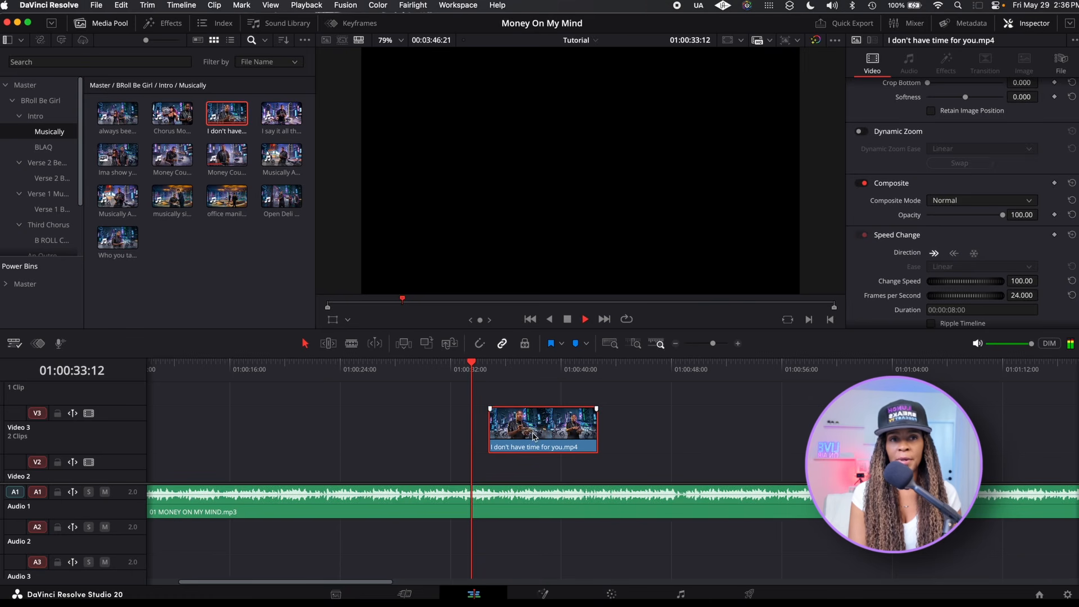
# Move I don't have time for you.mp4 on Video 3 to start at about 01:00:33:17 and play it back against the song
pyautogui.moveTo(532, 436); pyautogui.dragTo(518, 438)
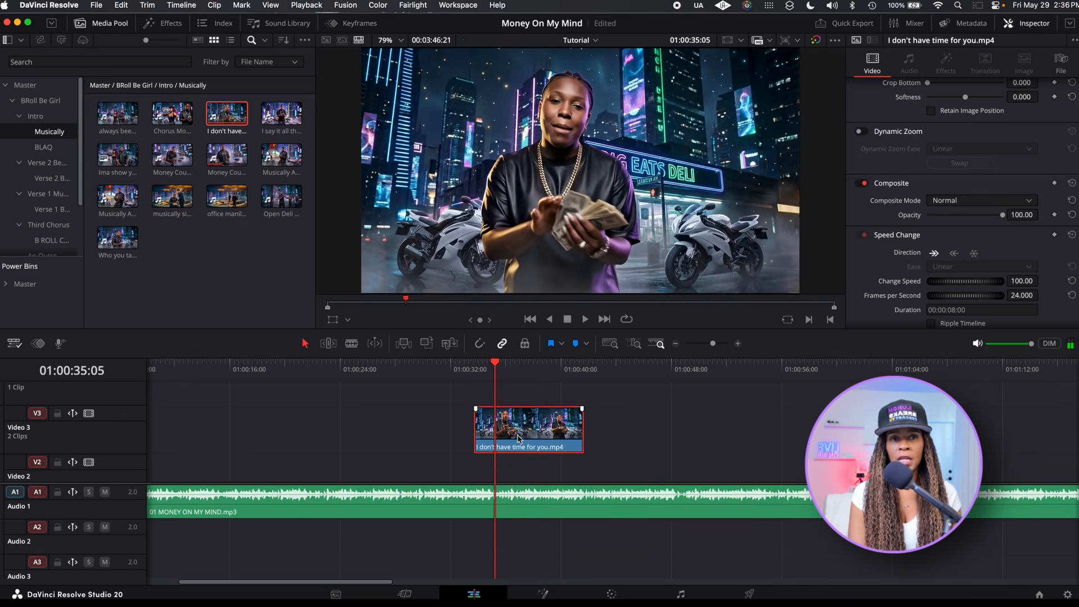
pyautogui.click(473, 371)
pyautogui.press('space')
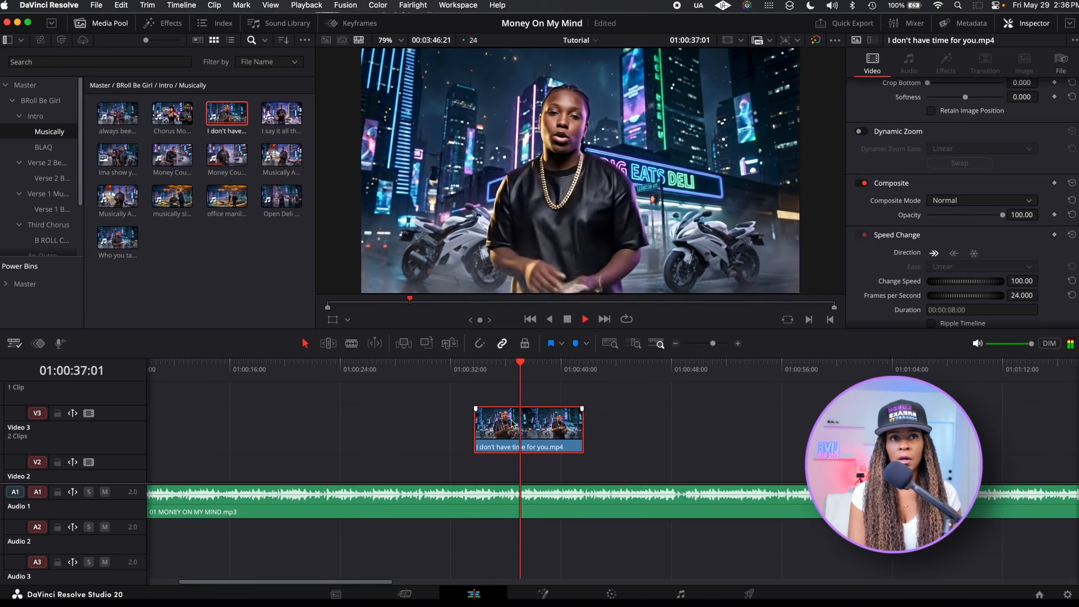
pyautogui.press('space')
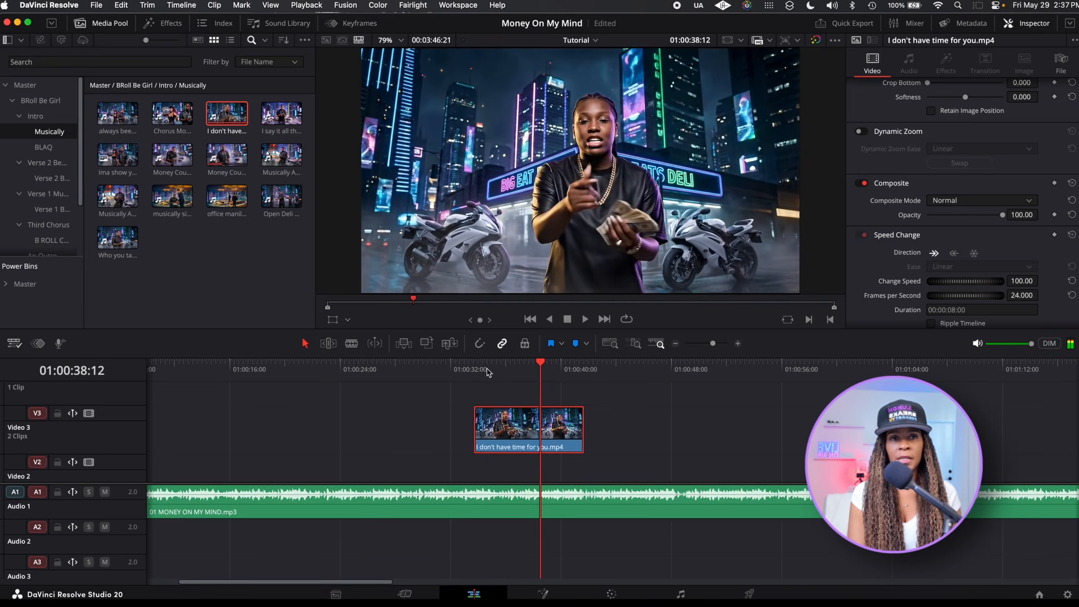
pyautogui.press('Up')
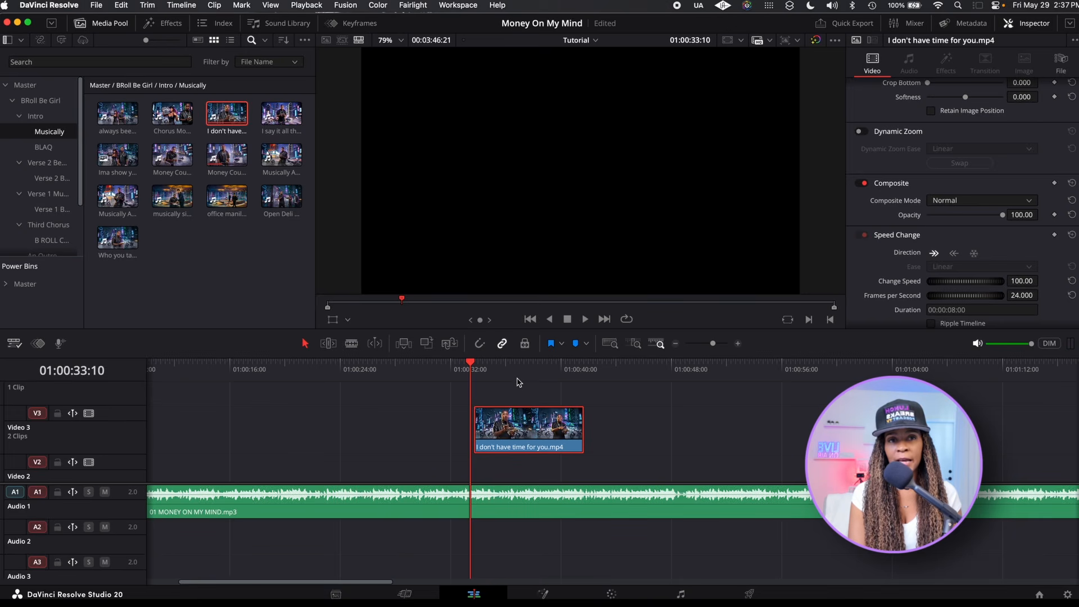
pyautogui.press('space')
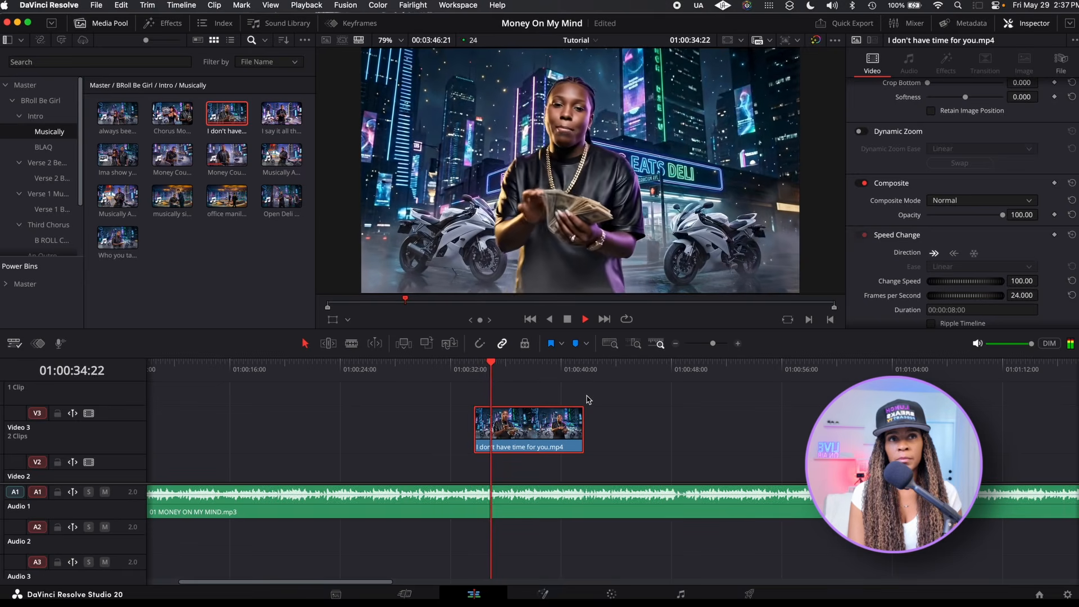
pyautogui.press('space')
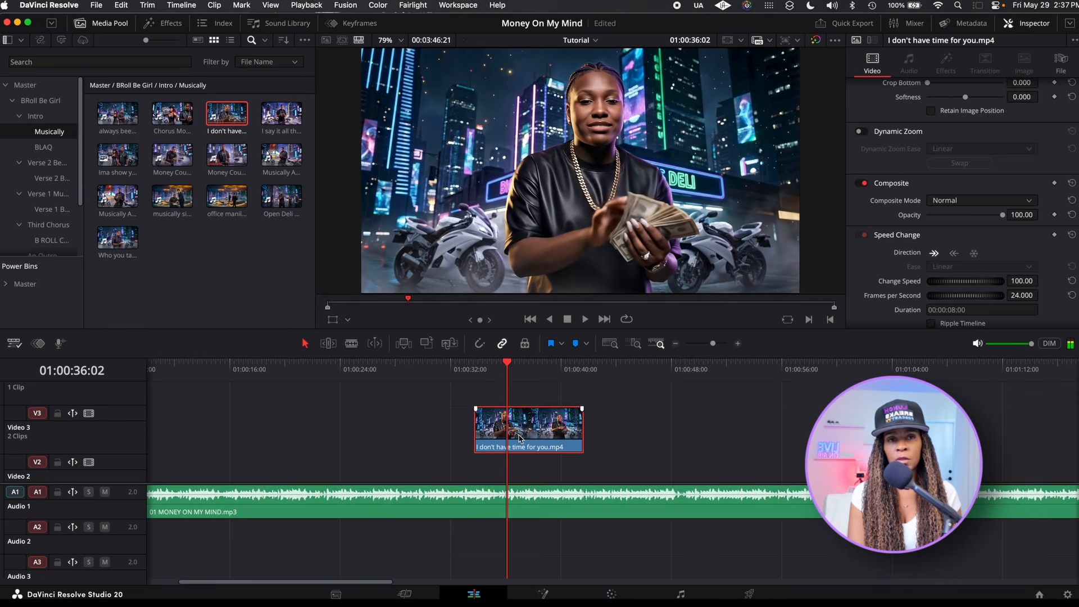
pyautogui.click(474, 372)
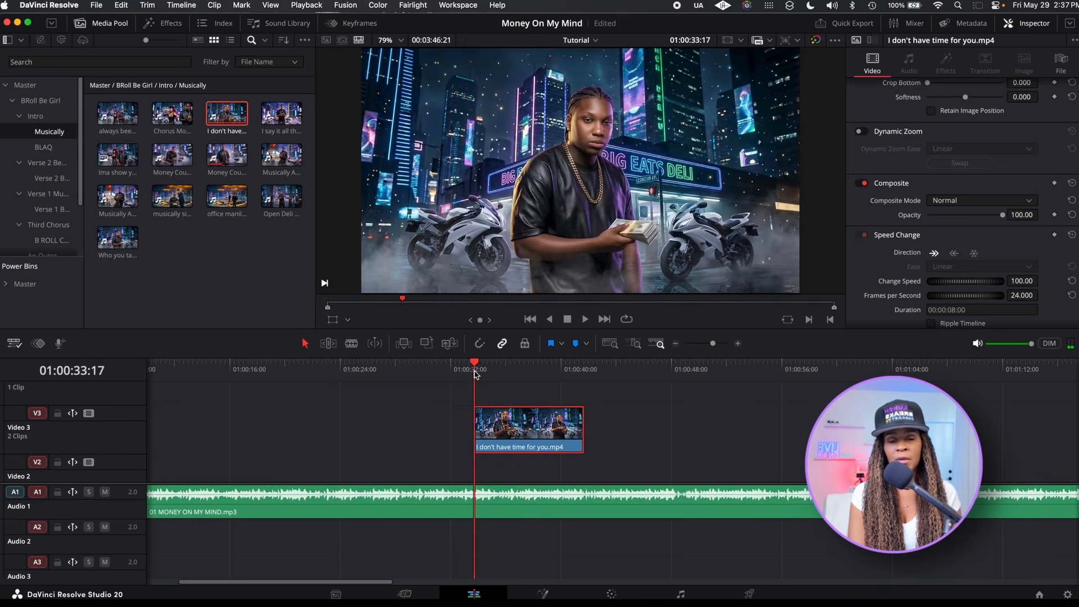
pyautogui.click(521, 371)
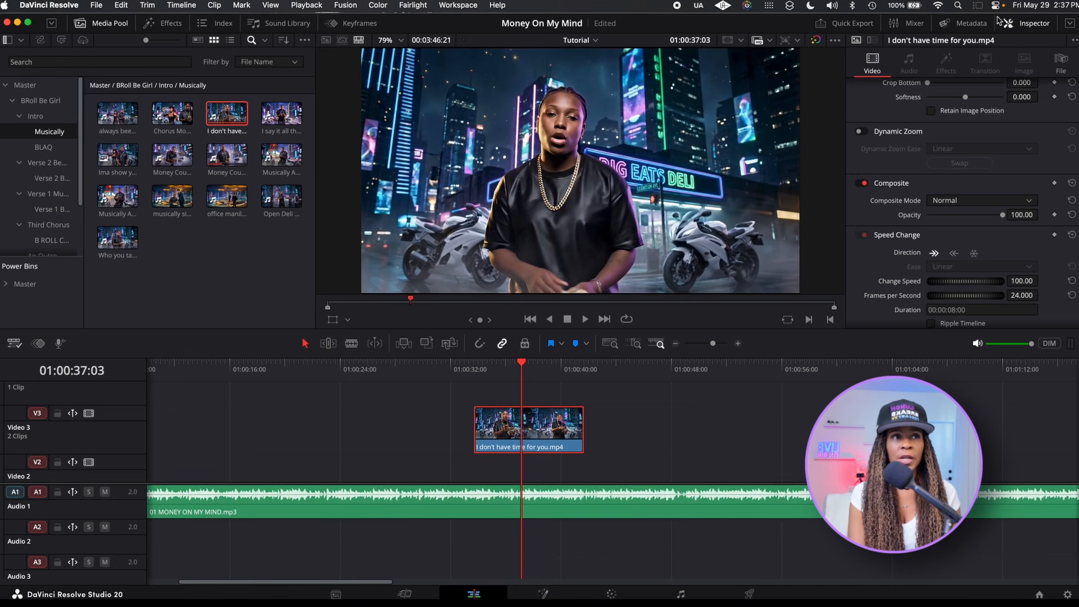
# Try slowing I don't have time for you.mp4 to a speed of 84.00 and undo the change
pyautogui.click(1028, 23)
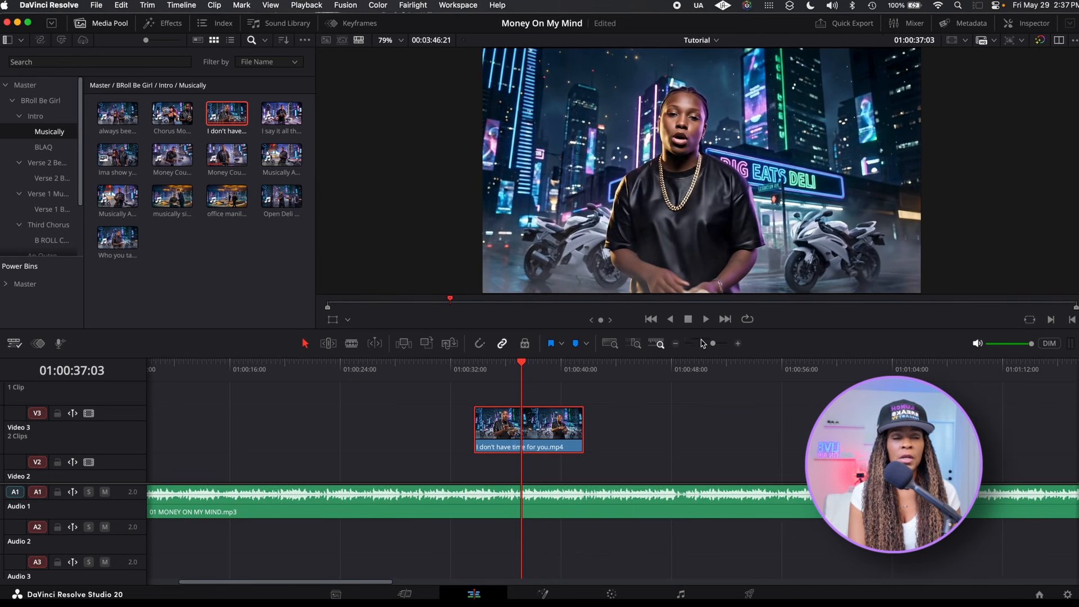
pyautogui.click(1024, 28)
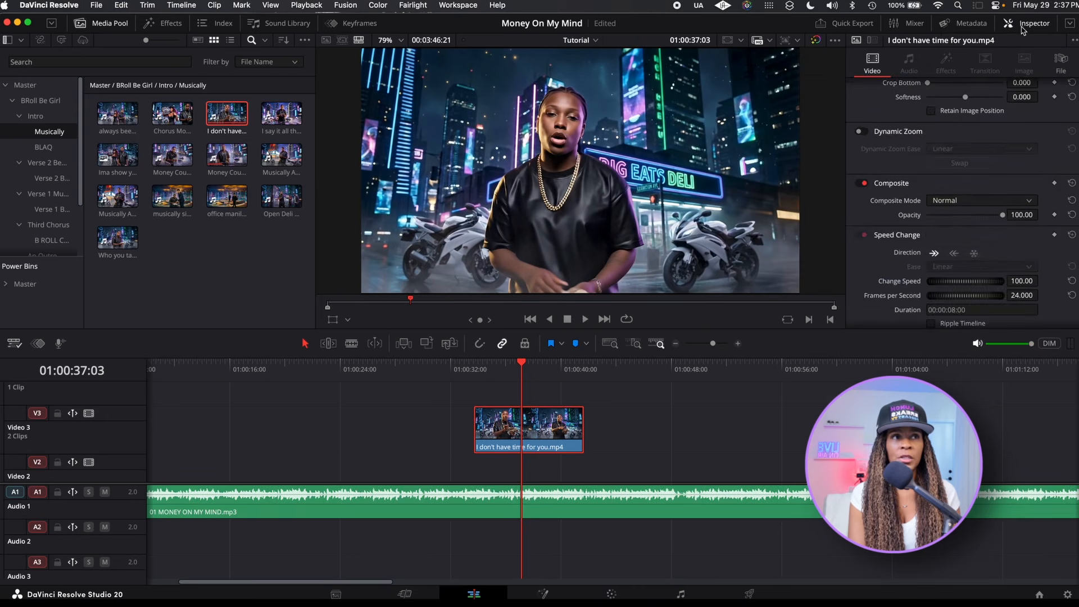
pyautogui.scroll(5, 881, 203)
pyautogui.scroll(-5, 881, 203)
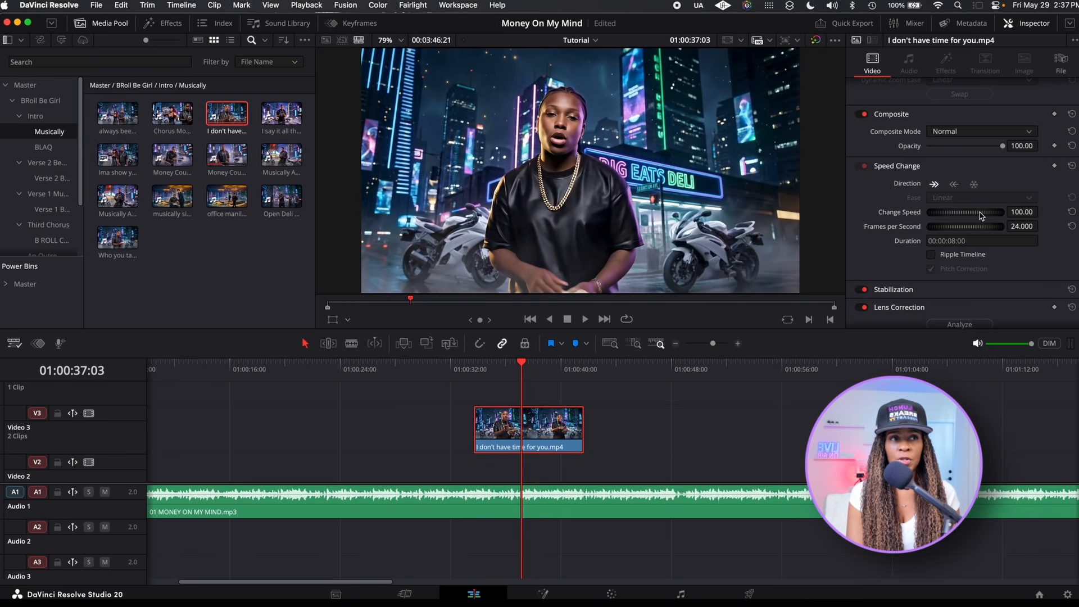
pyautogui.moveTo(1022, 214); pyautogui.dragTo(1019, 210)
pyautogui.press('Up')
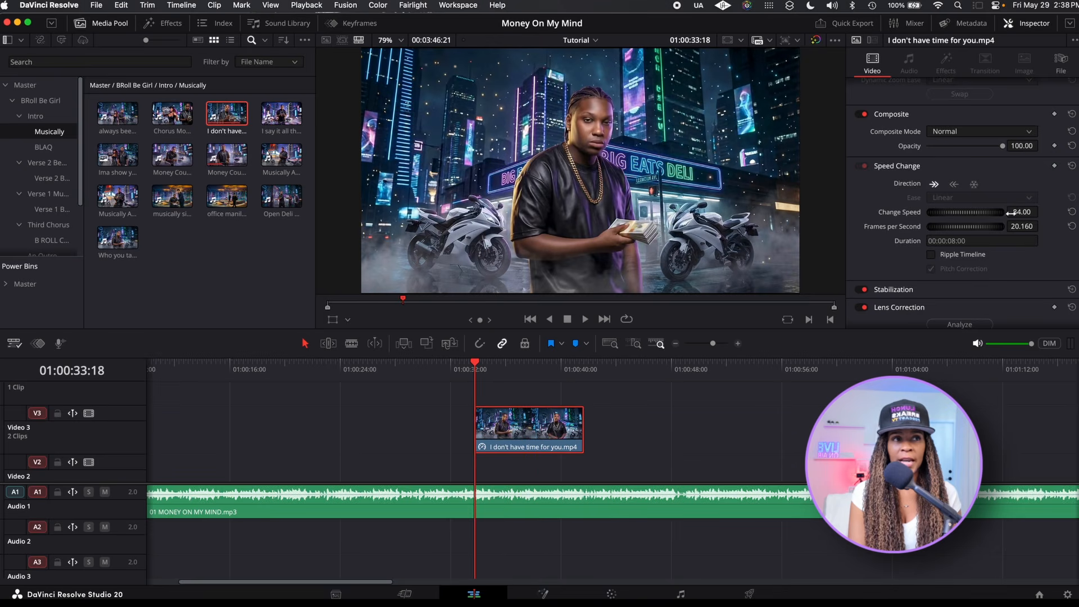
pyautogui.press('super+z')
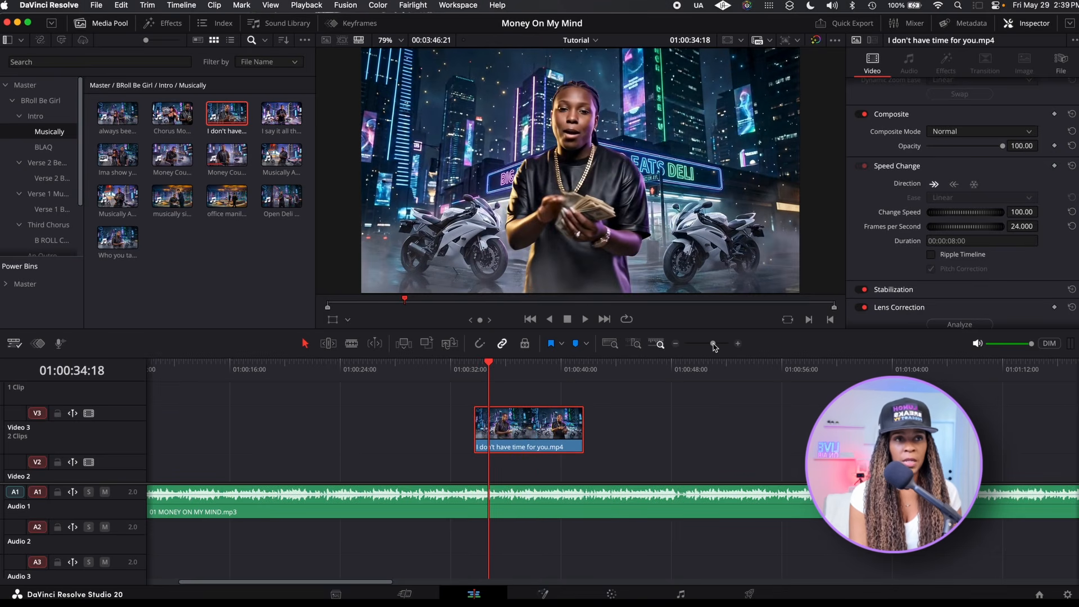
# Try shifting I don't have time for you.mp4 a few frames later, and return it frame by frame to start at about 01:00:33:17
pyautogui.moveTo(713, 345); pyautogui.dragTo(719, 347)
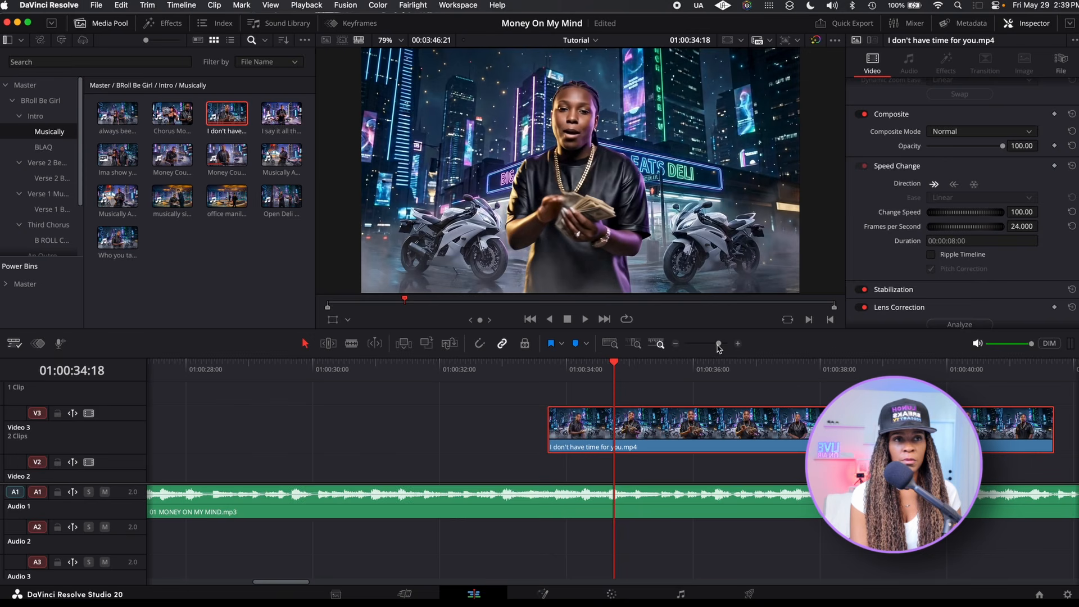
pyautogui.click(737, 344)
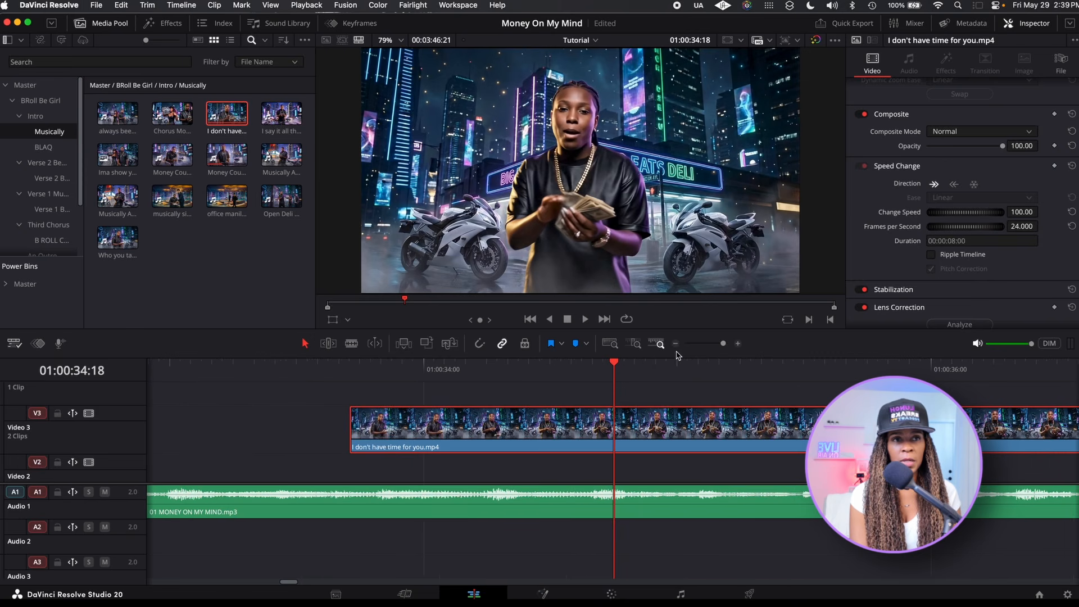
pyautogui.moveTo(363, 432); pyautogui.dragTo(391, 419)
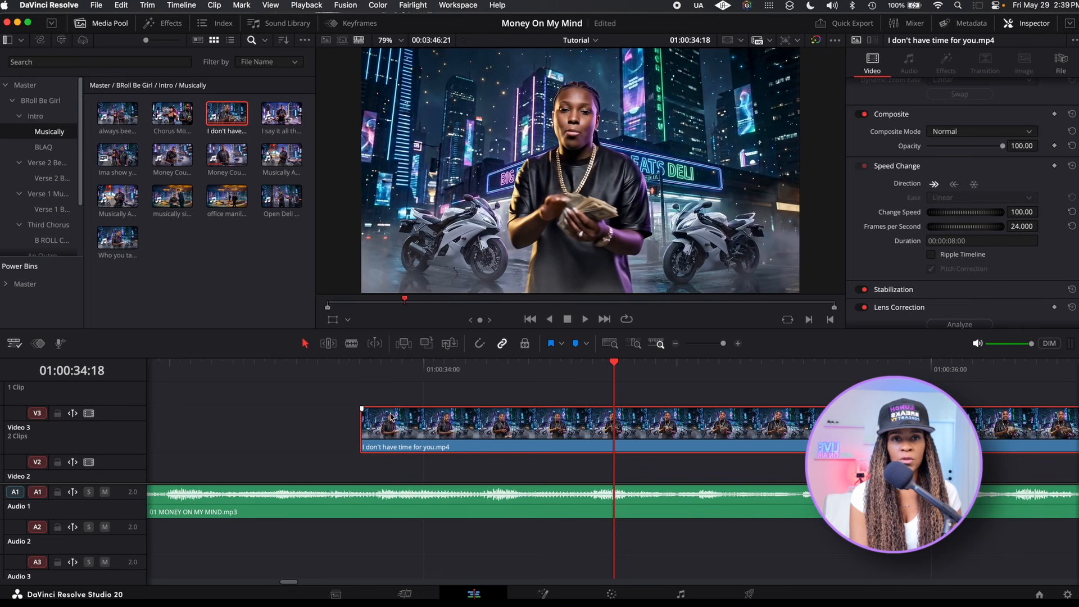
pyautogui.press('.')
pyautogui.press('.')
pyautogui.moveTo(388, 373); pyautogui.dragTo(345, 374)
pyautogui.press(',')
pyautogui.press(',')
pyautogui.press(',')
# Play back I don't have time for you.mp4 repeatedly from 01:00:33:15 to check its lip sync with the song
pyautogui.press('space')
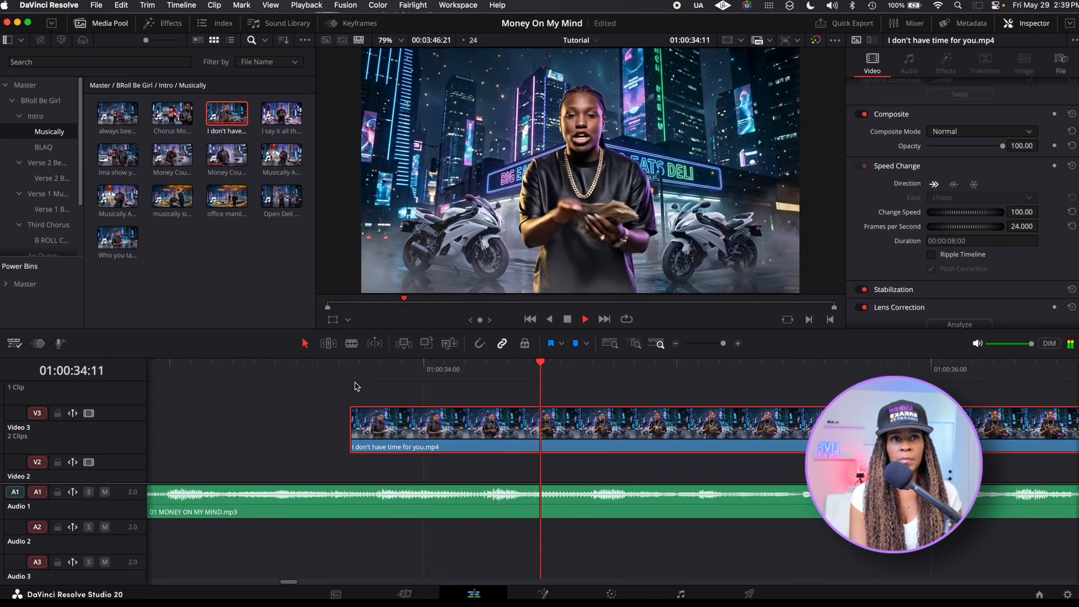
pyautogui.click(329, 369)
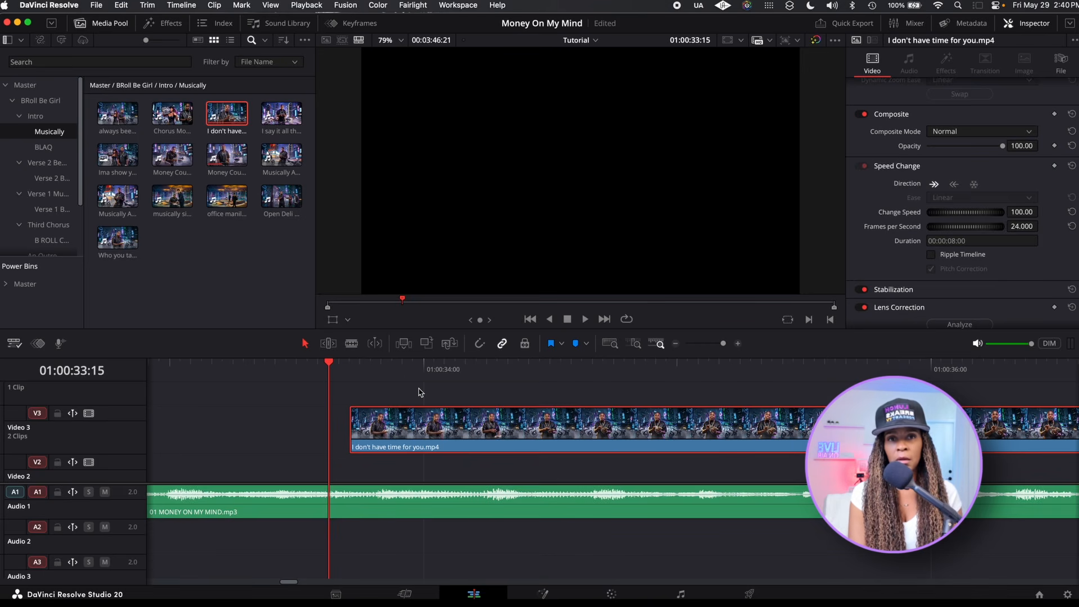
pyautogui.press('space')
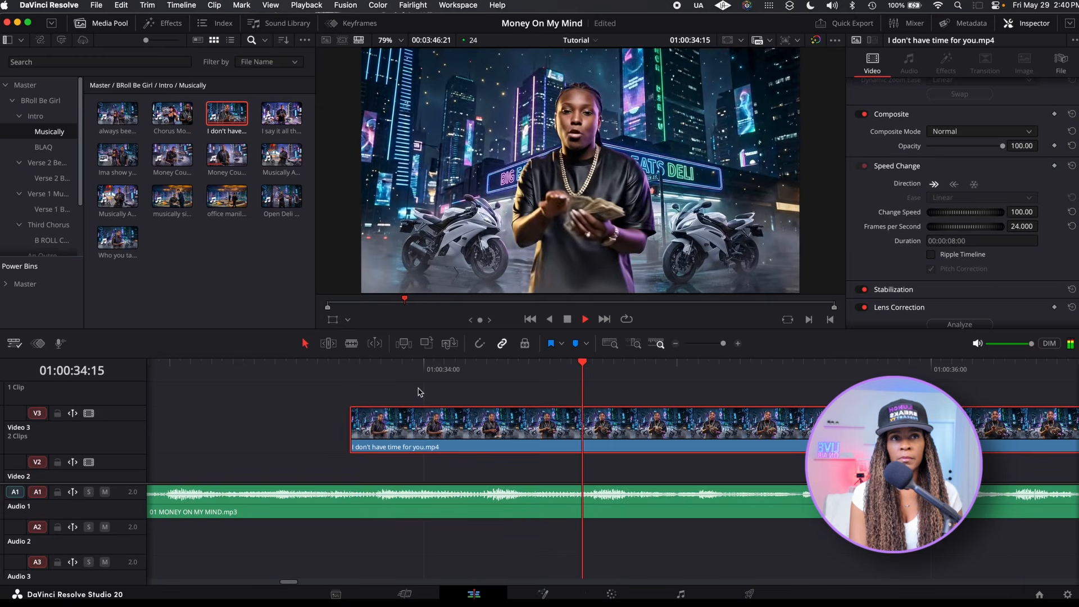
pyautogui.press('space')
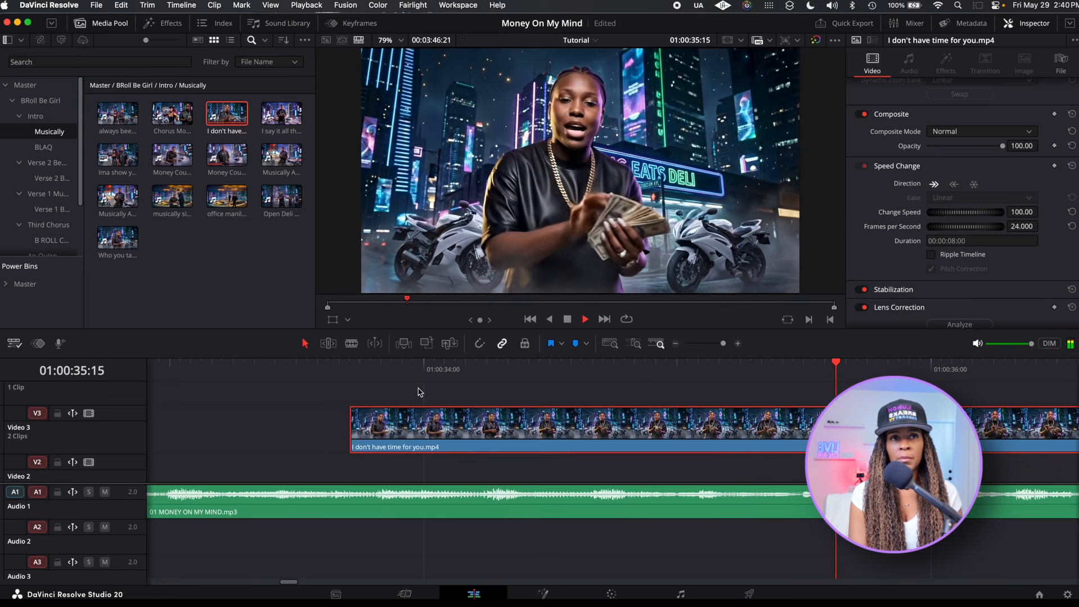
pyautogui.press('space')
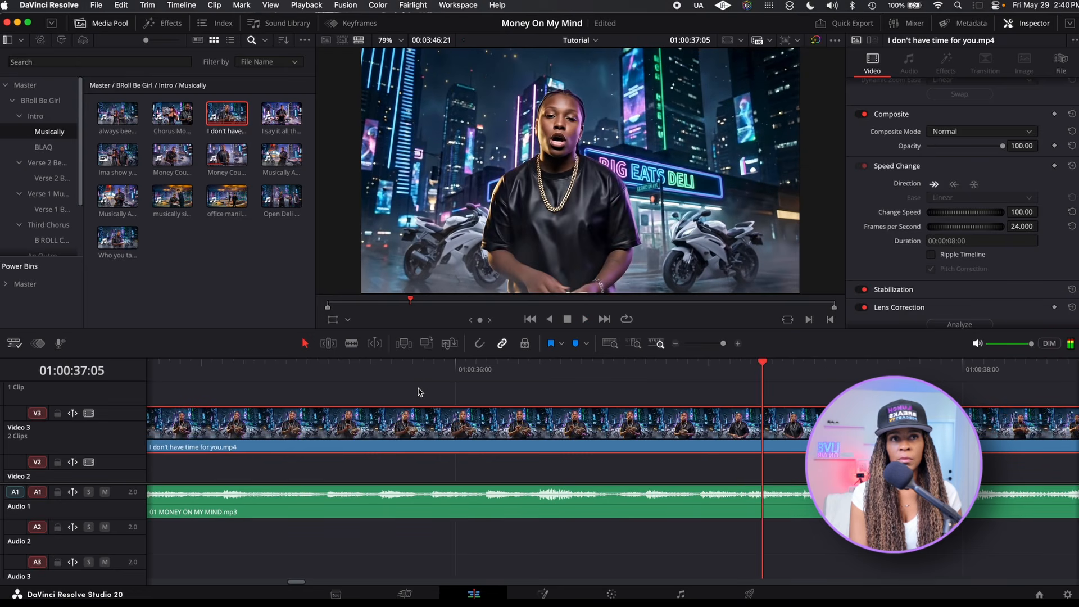
pyautogui.hscroll(-10, 399, 397)
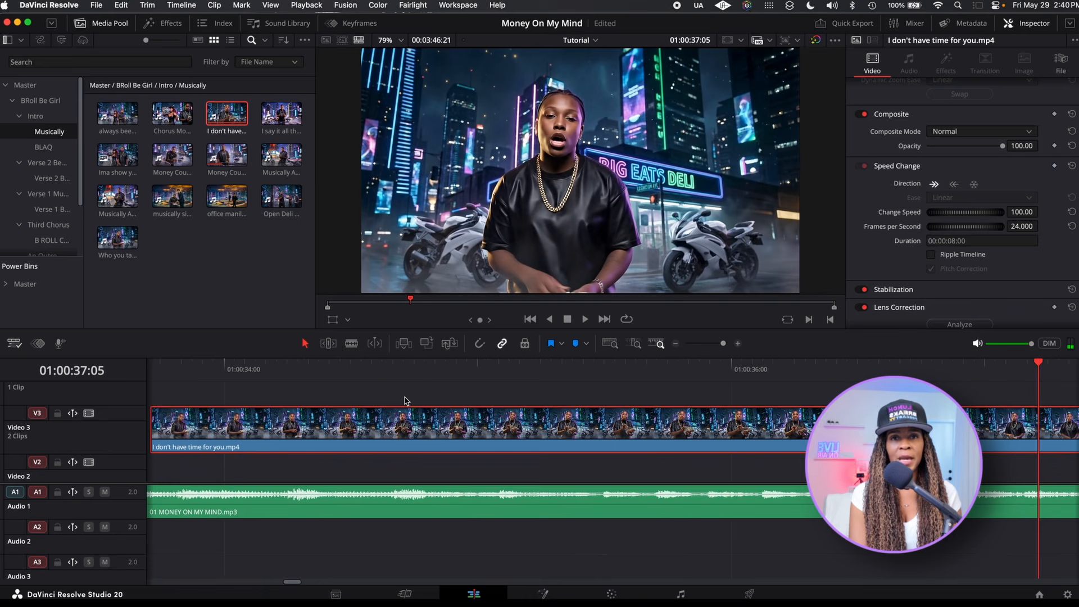
pyautogui.click(336, 375)
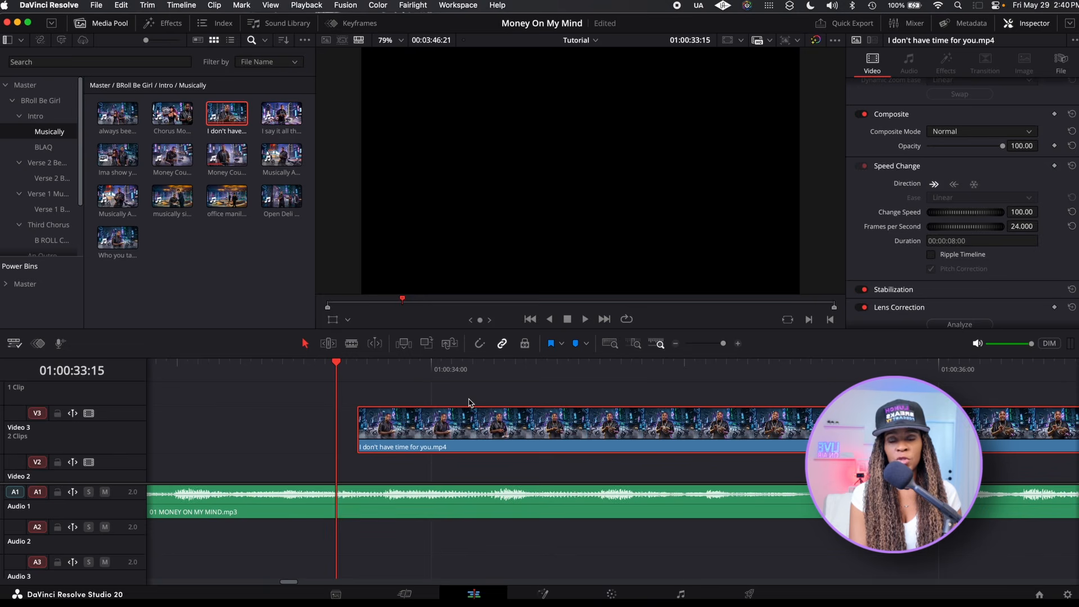
pyautogui.press('space')
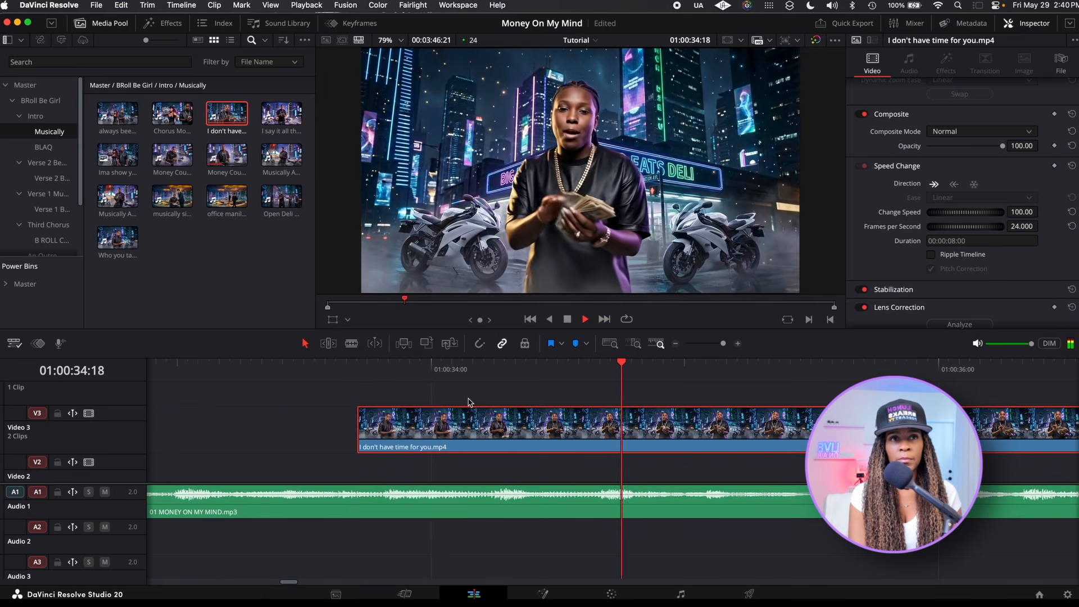
pyautogui.press('space')
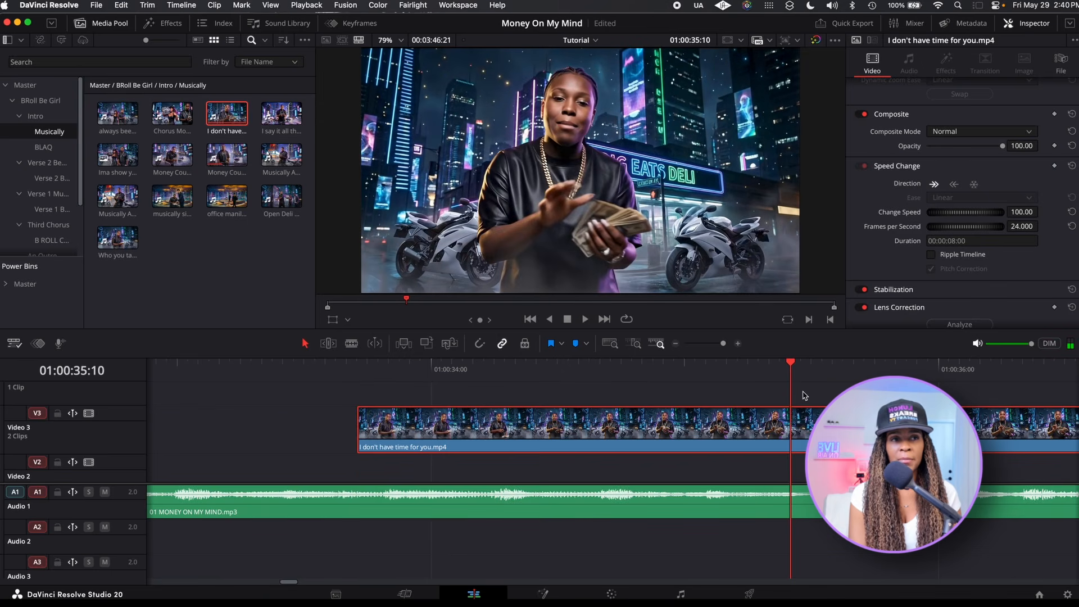
# Split I don't have time for you.mp4 at 01:00:35:09, slow the second part to a speed of 81.00, and play it back
pyautogui.moveTo(790, 362); pyautogui.dragTo(784, 364)
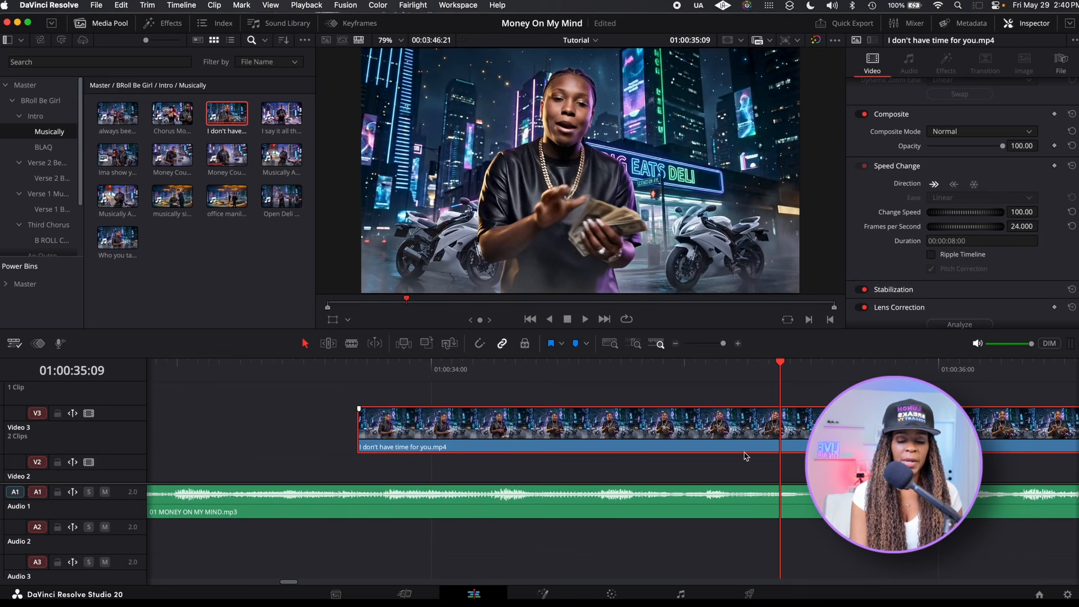
pyautogui.press('super+b')
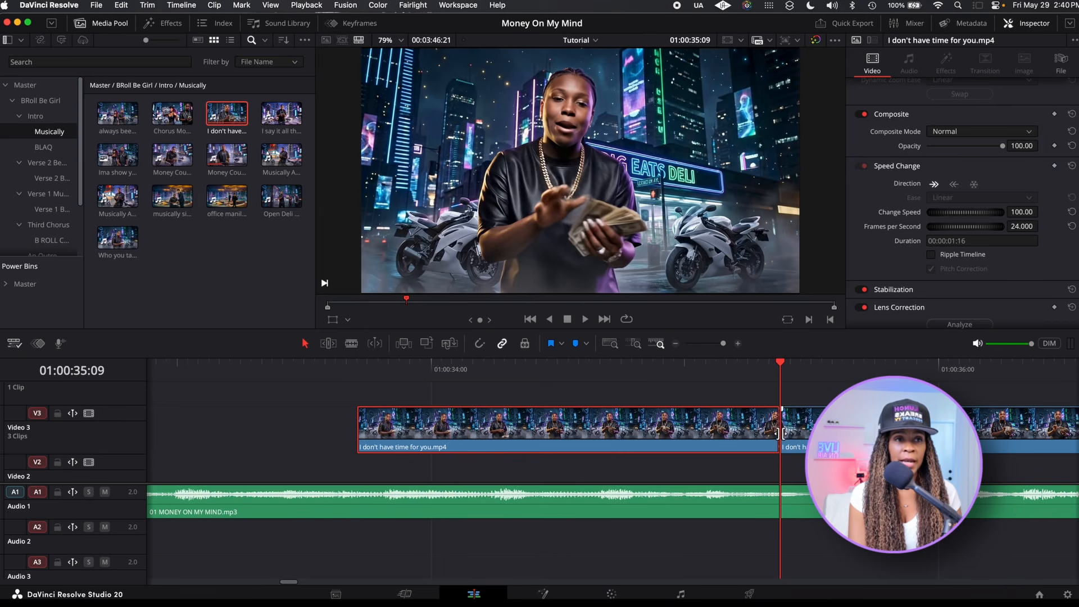
pyautogui.hscroll(5, 781, 427)
pyautogui.click(663, 447)
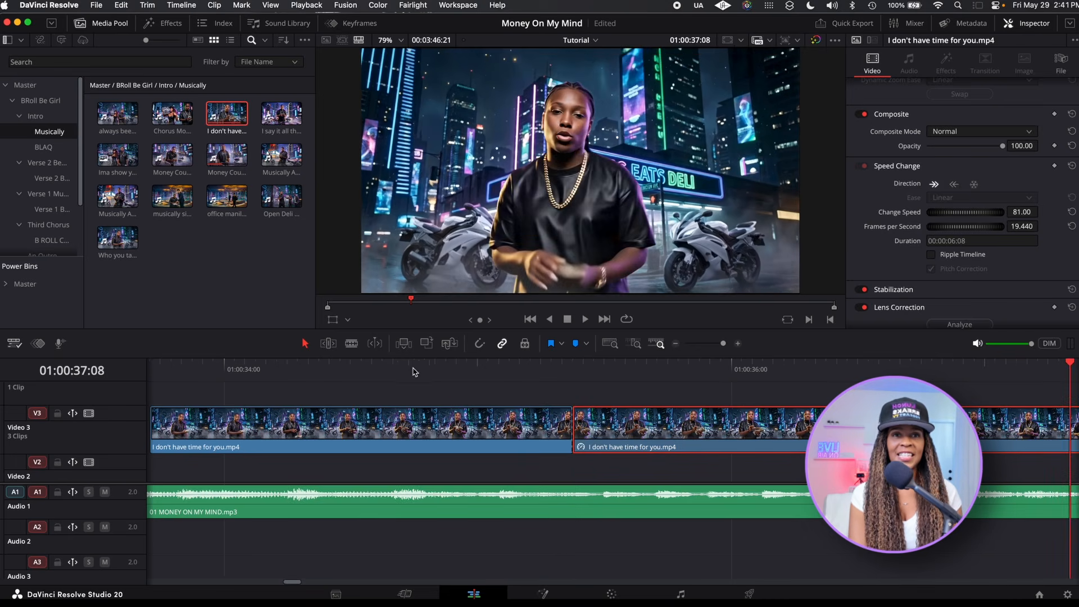
pyautogui.click(413, 371)
pyautogui.press('space')
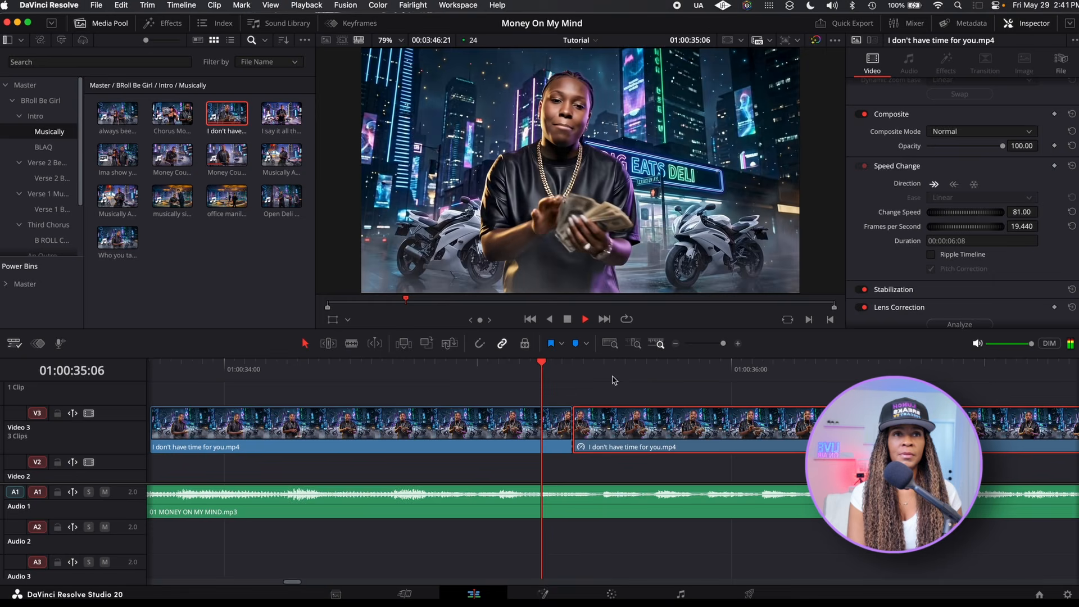
pyautogui.press('space')
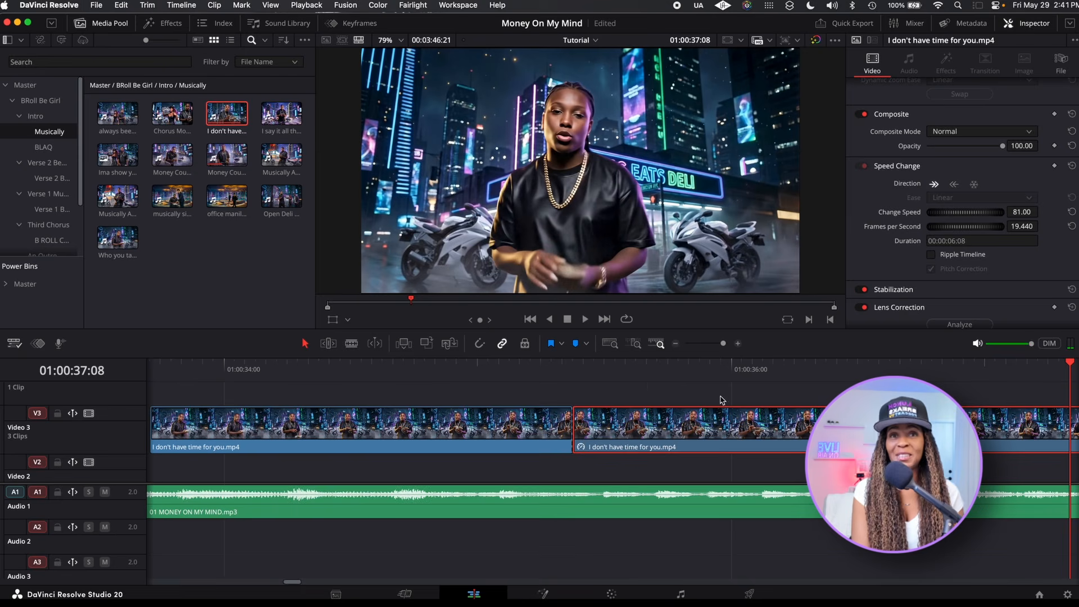
# Split the slowed part at 01:00:37:10, adjust the last section's speed around 110.00, and play back the lip sync
pyautogui.hscroll(5, 724, 399)
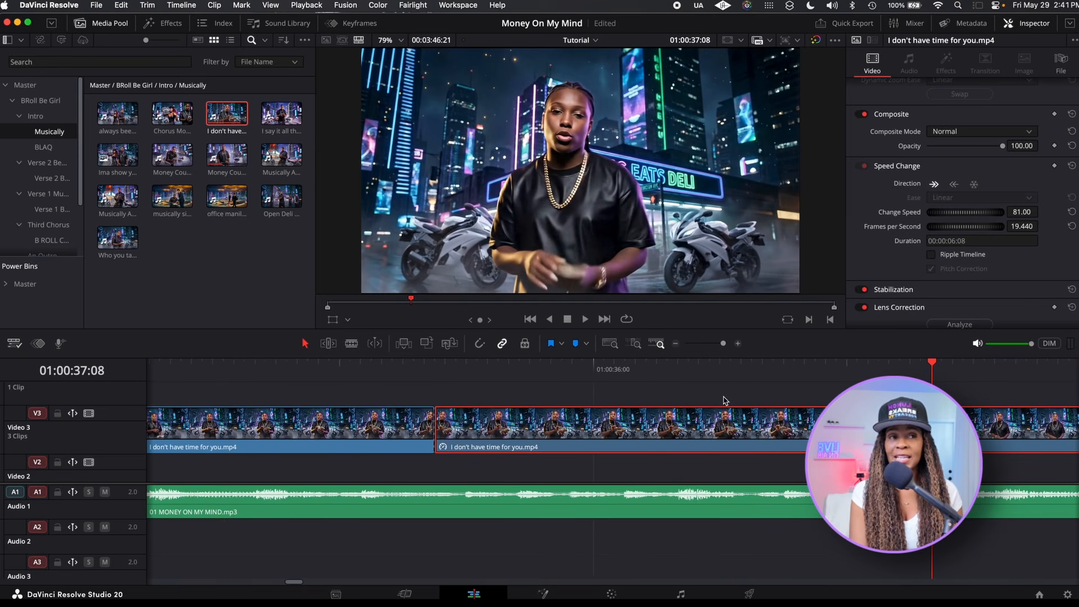
pyautogui.scroll(-3, 723, 400)
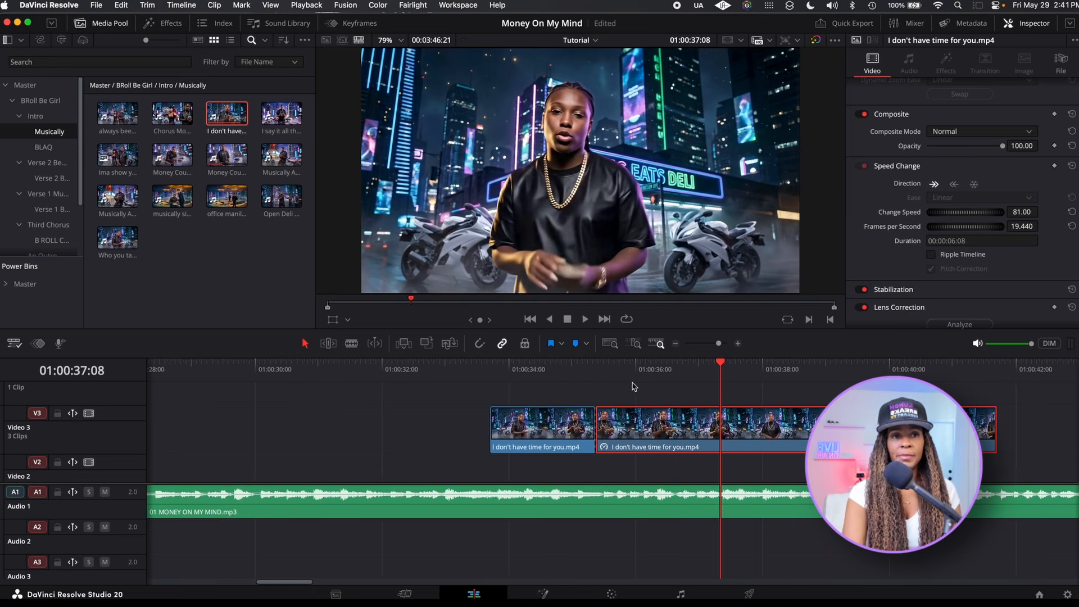
pyautogui.click(490, 369)
pyautogui.click(724, 364)
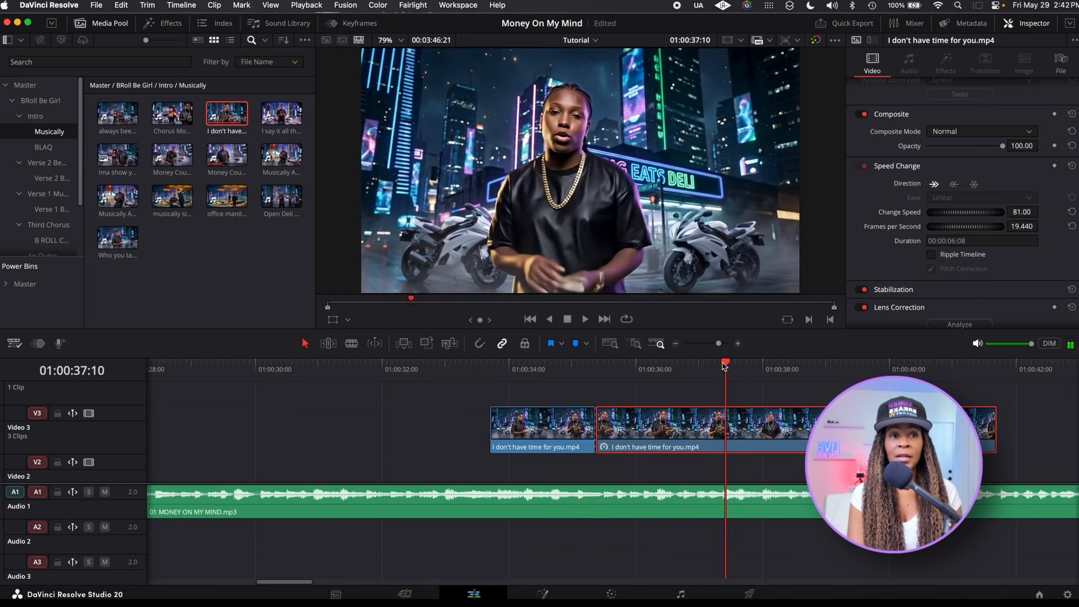
pyautogui.press('super+b')
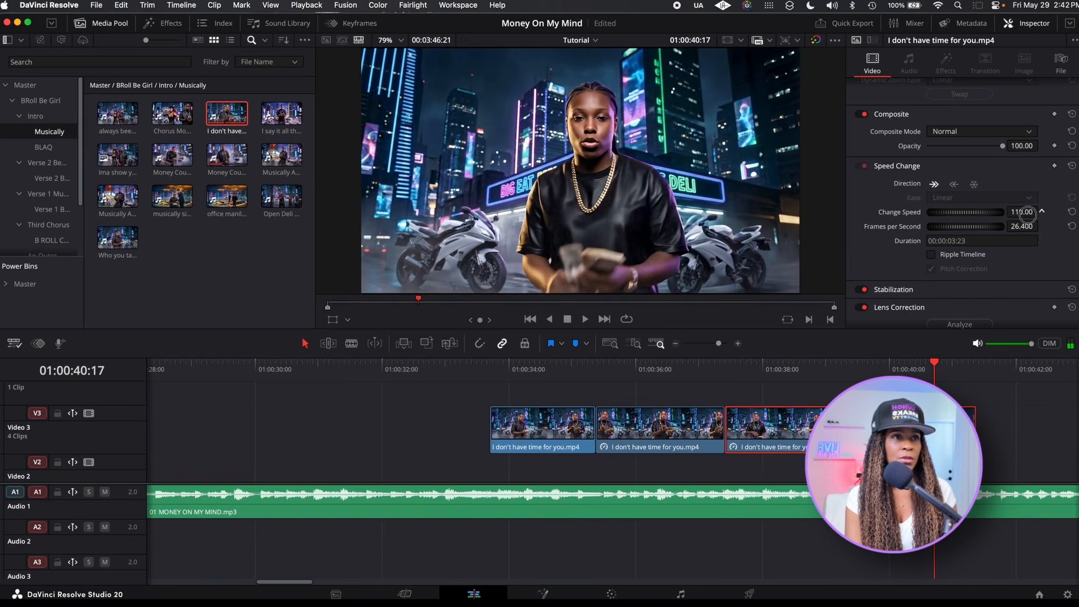
pyautogui.moveTo(1023, 216); pyautogui.dragTo(1029, 214)
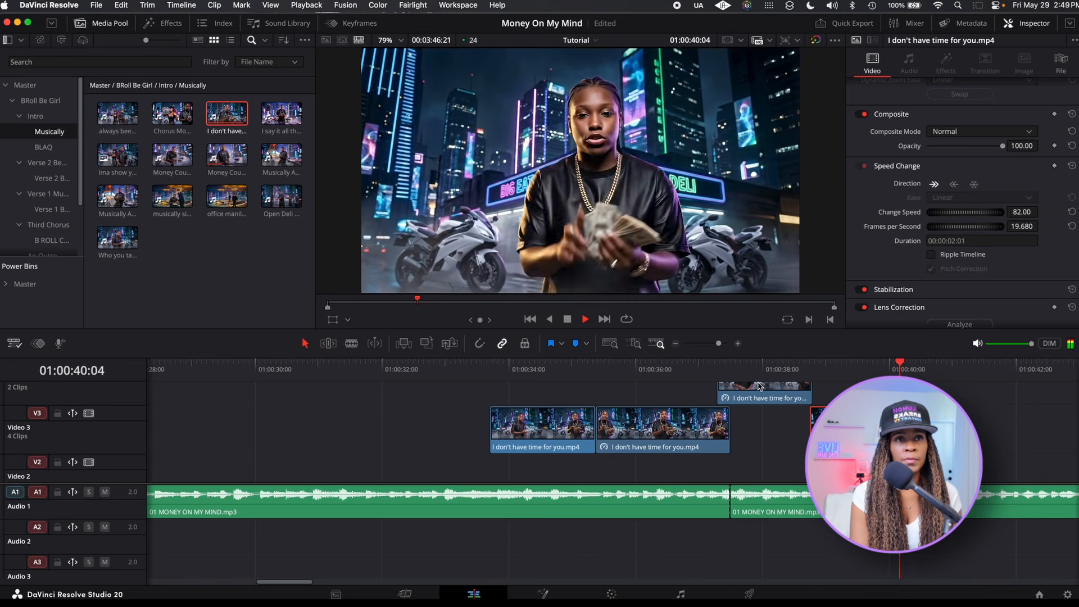
pyautogui.press('space')
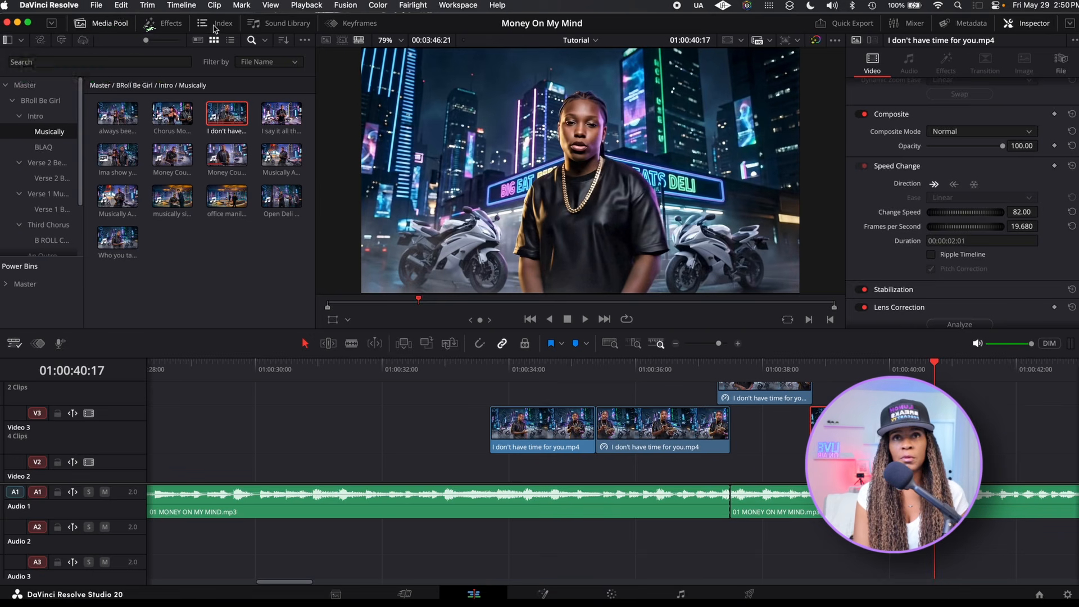
# Add Cross Dissolves to the Video 4 clip near 01:00:38:00, 8 frames at its start and 4 frames at its end, and play it back
pyautogui.click(164, 23)
pyautogui.click(74, 72)
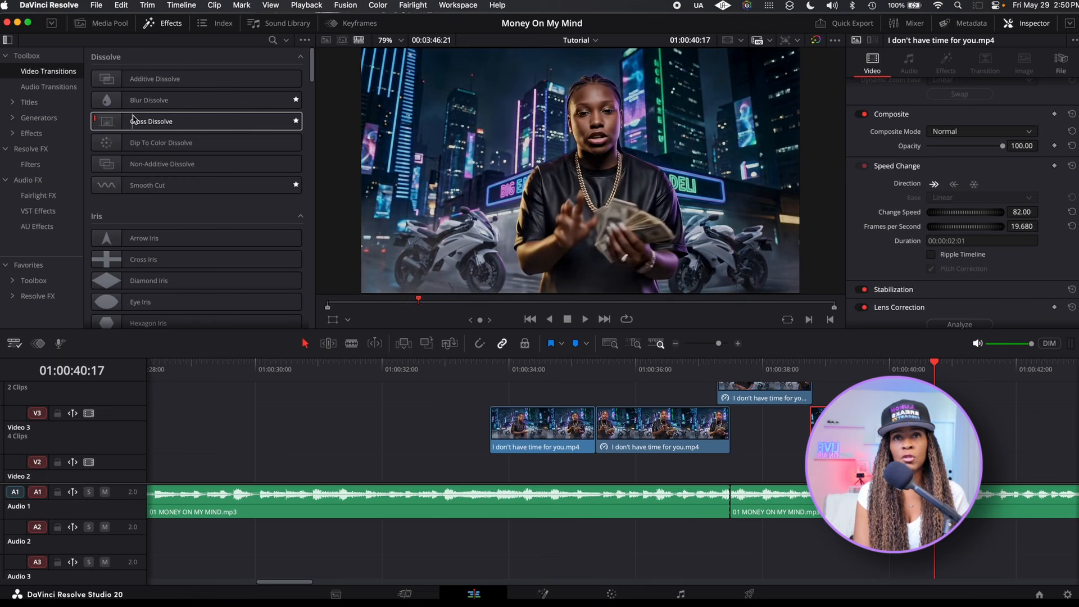
pyautogui.click(125, 123)
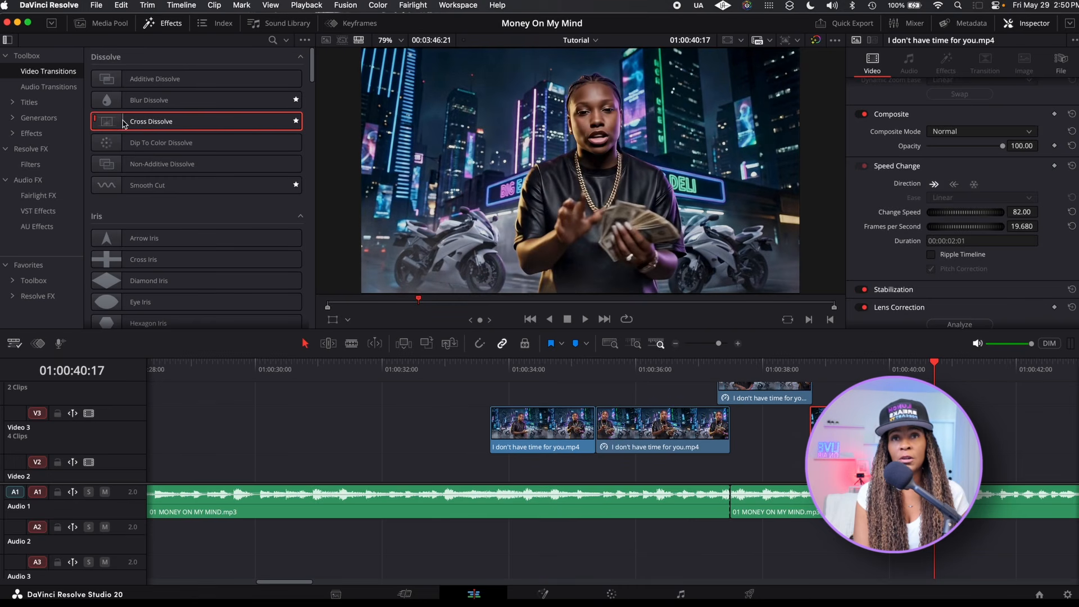
pyautogui.moveTo(125, 123); pyautogui.dragTo(708, 453)
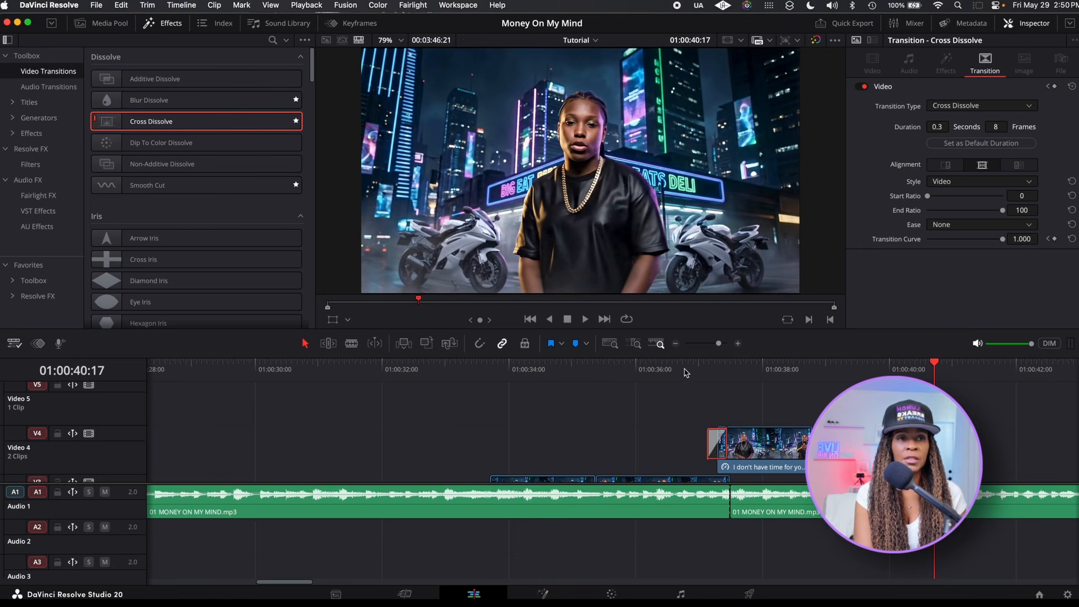
pyautogui.moveTo(204, 123); pyautogui.dragTo(809, 397)
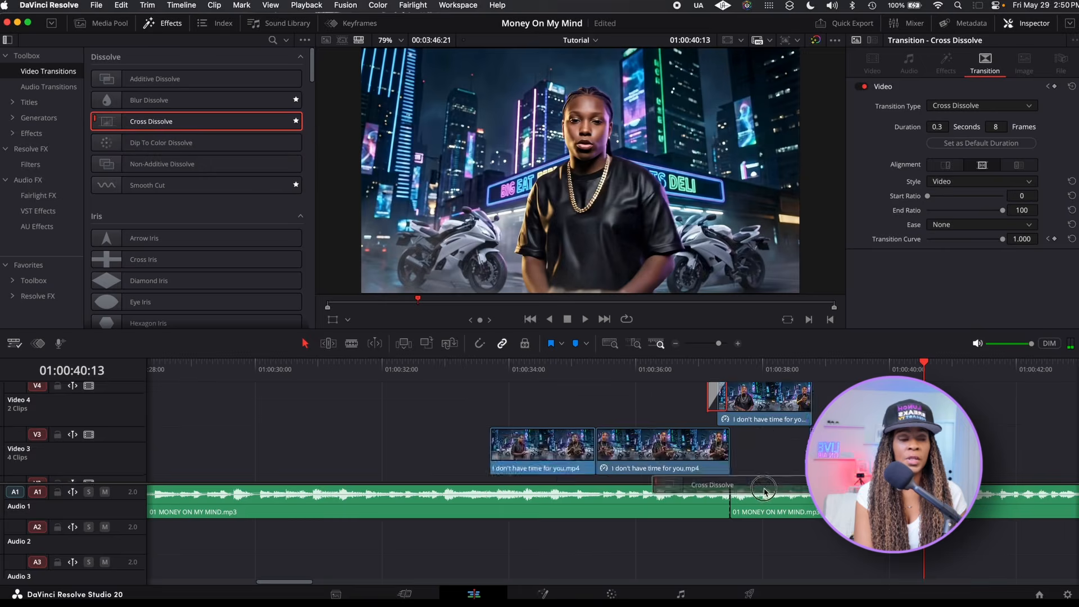
pyautogui.click(809, 396)
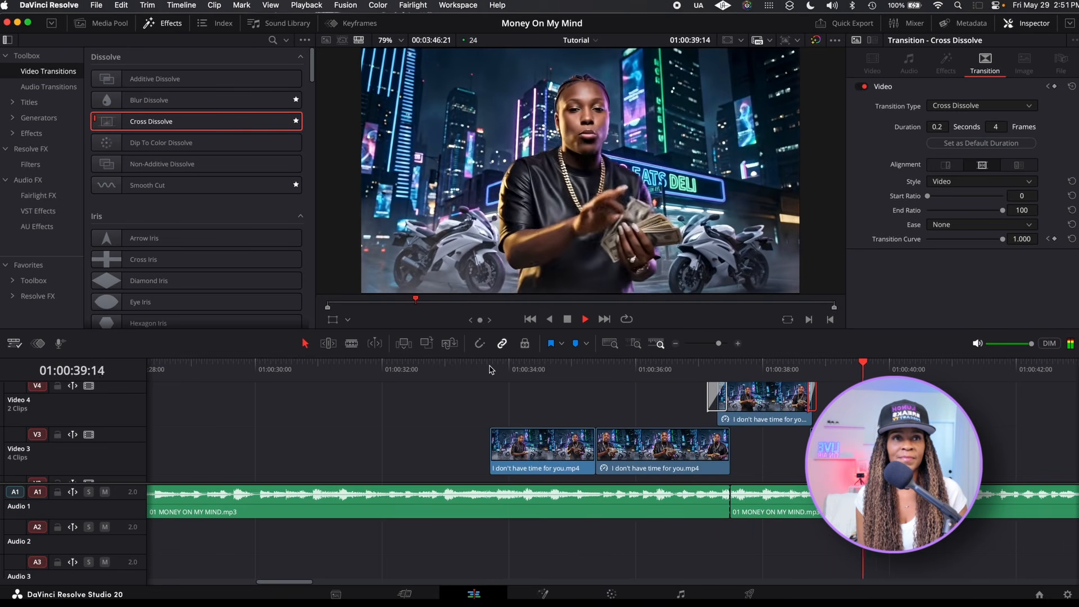
pyautogui.press('space')
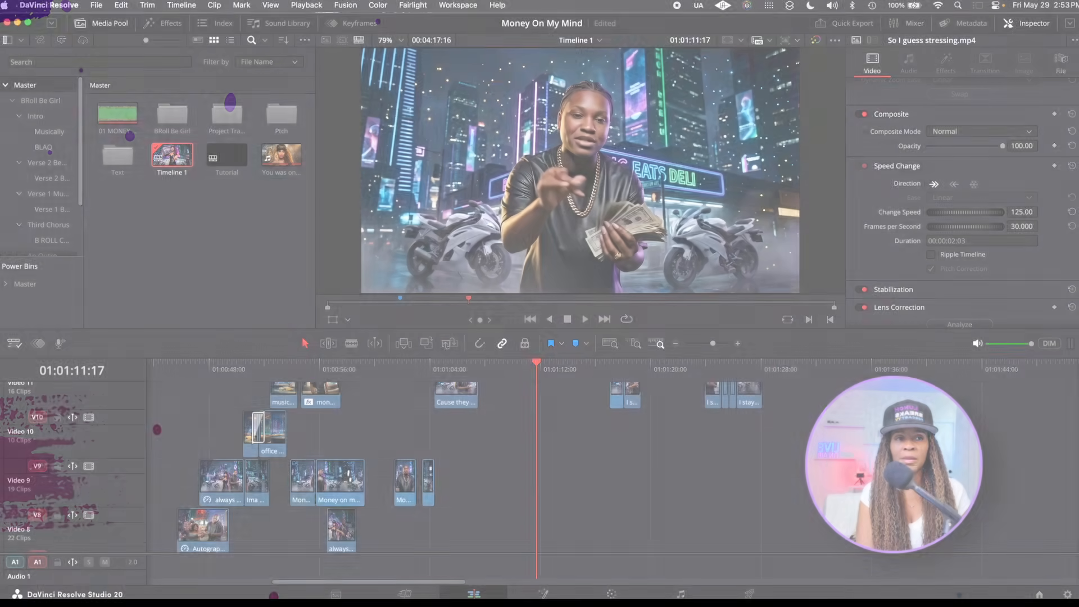
# Examine the stacked clips on Timeline 1 and play back their layering from about 01:01:10 to 01:01:19:01
pyautogui.scroll(3, 491, 466)
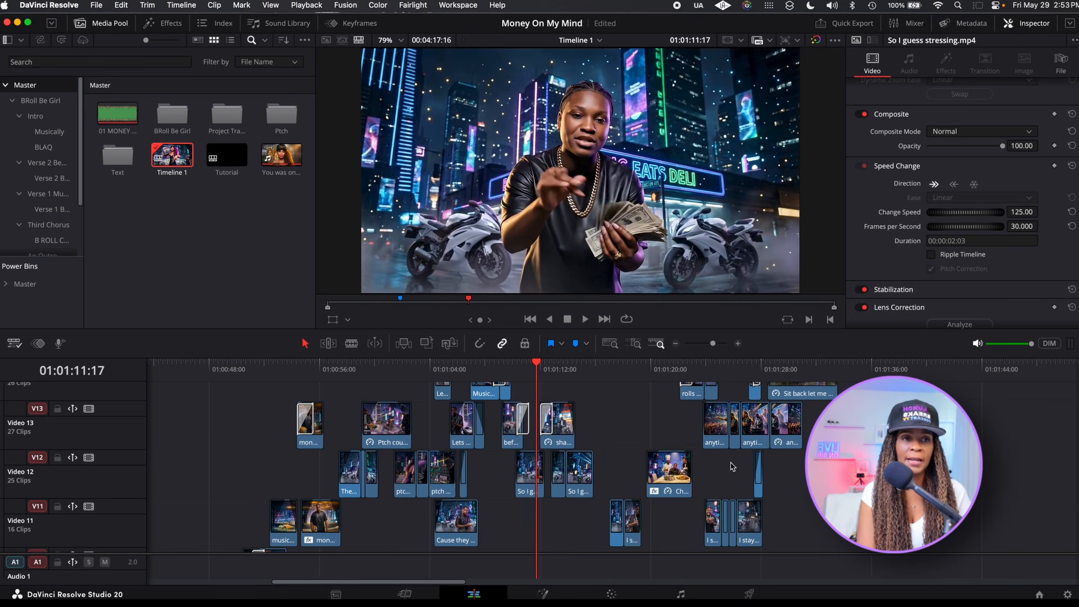
pyautogui.scroll(3, 700, 458)
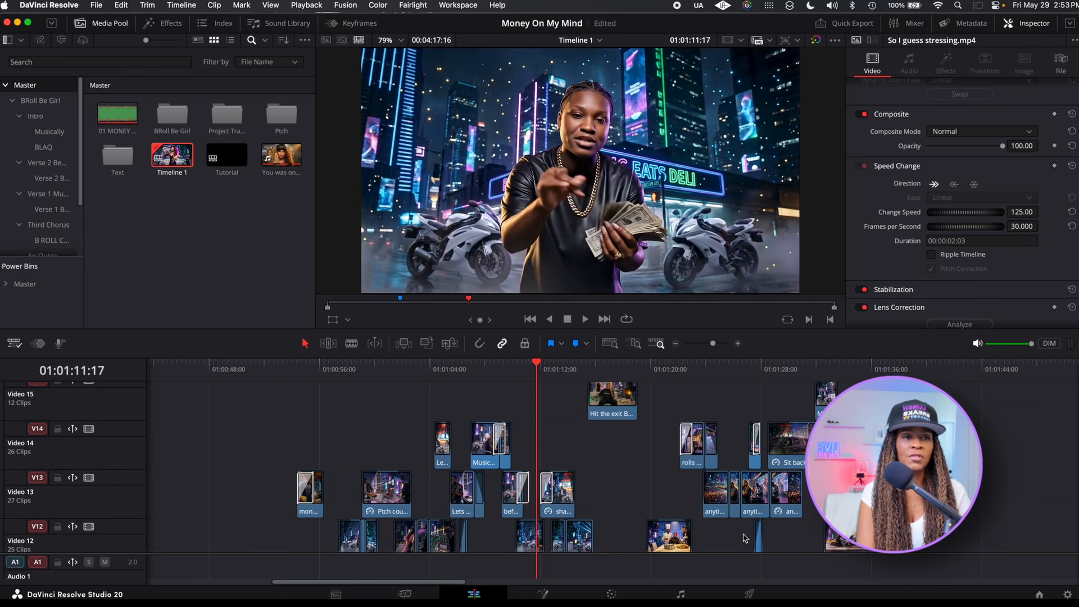
pyautogui.scroll(-3, 745, 539)
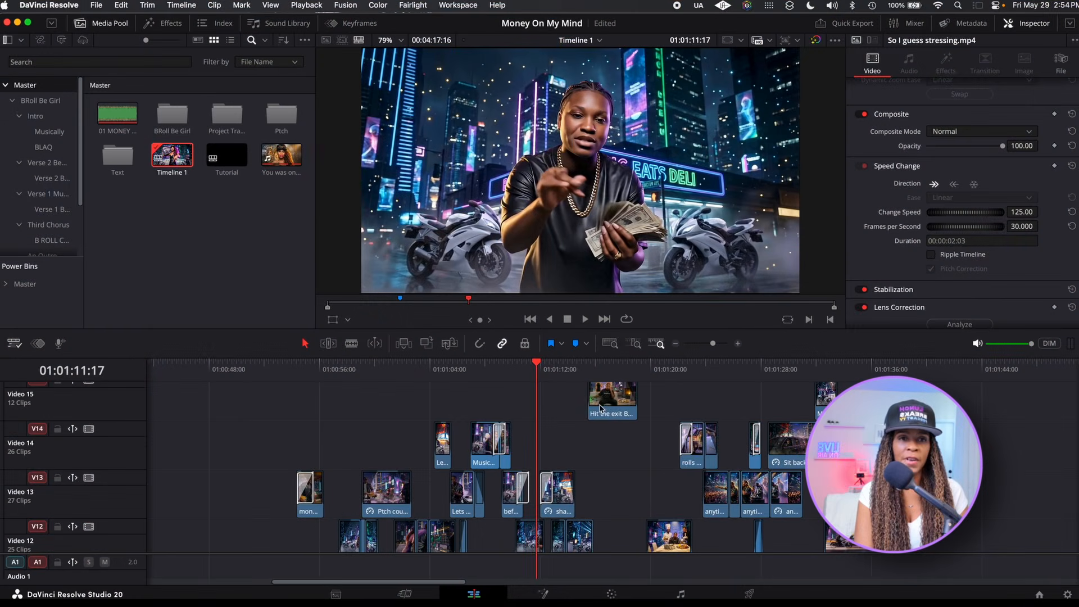
pyautogui.scroll(-3, 577, 491)
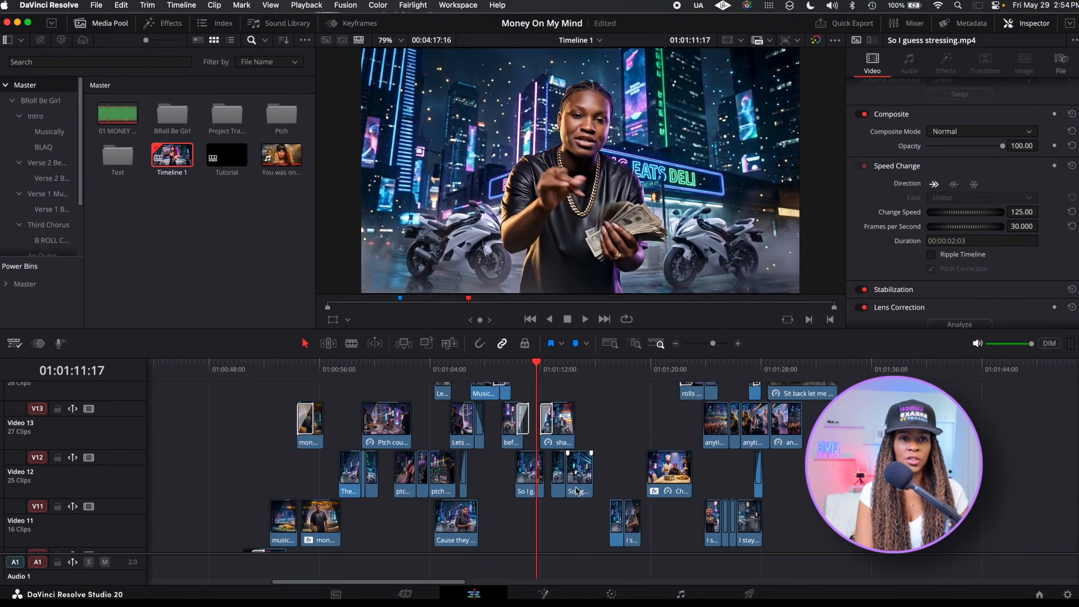
pyautogui.click(516, 366)
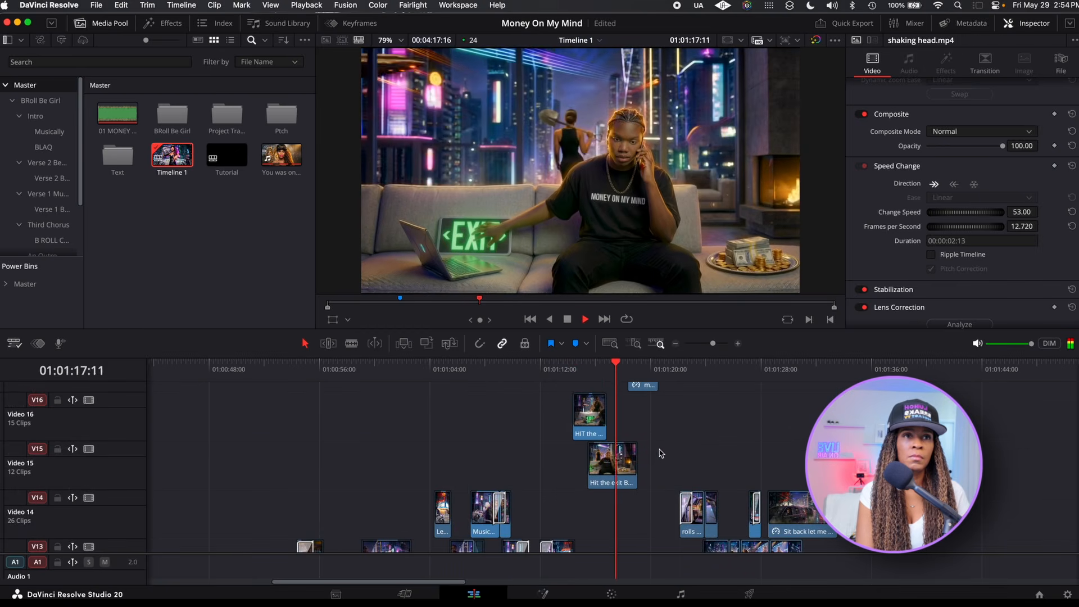
pyautogui.scroll(2, 657, 452)
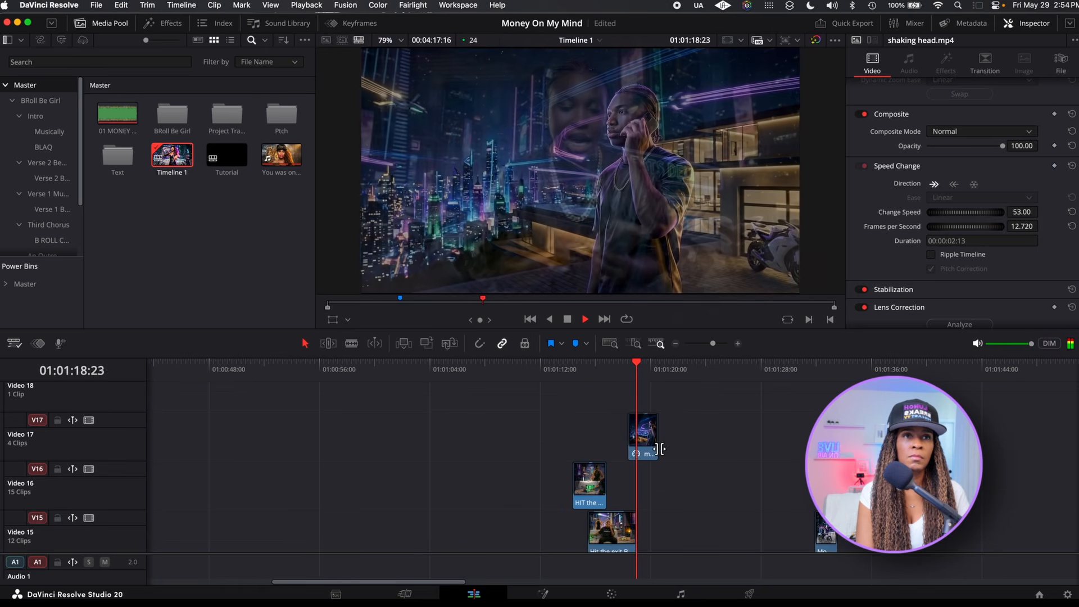
pyautogui.press('space')
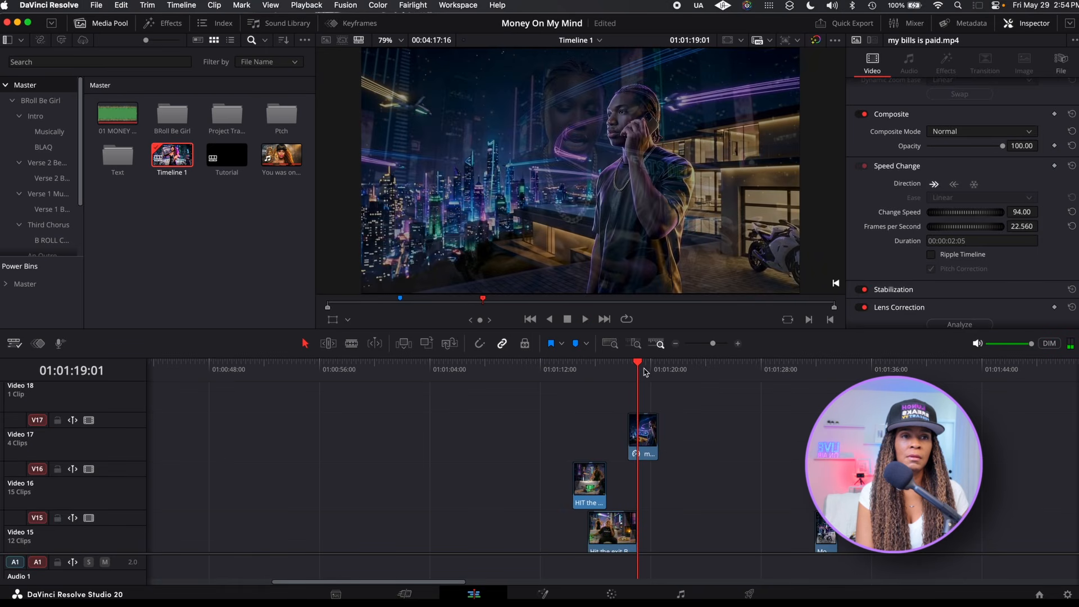
pyautogui.moveTo(641, 365); pyautogui.dragTo(632, 366)
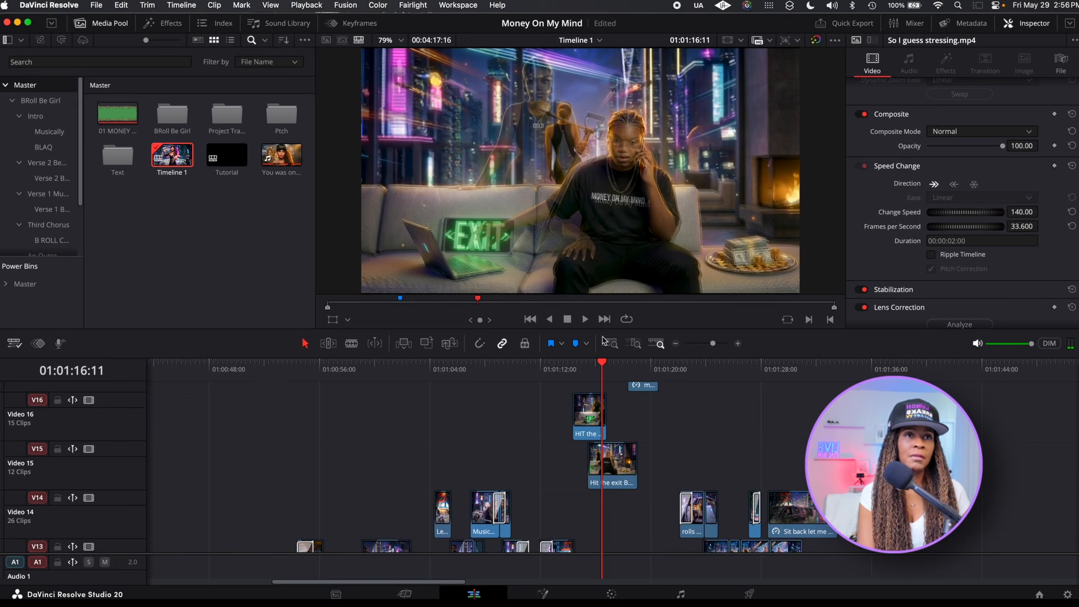
# Examine the blended overlap around 01:01:18:14, comparing I stay out the way.mp4 on Video 11 with the clips layered on Video 15 to 17
pyautogui.press('space')
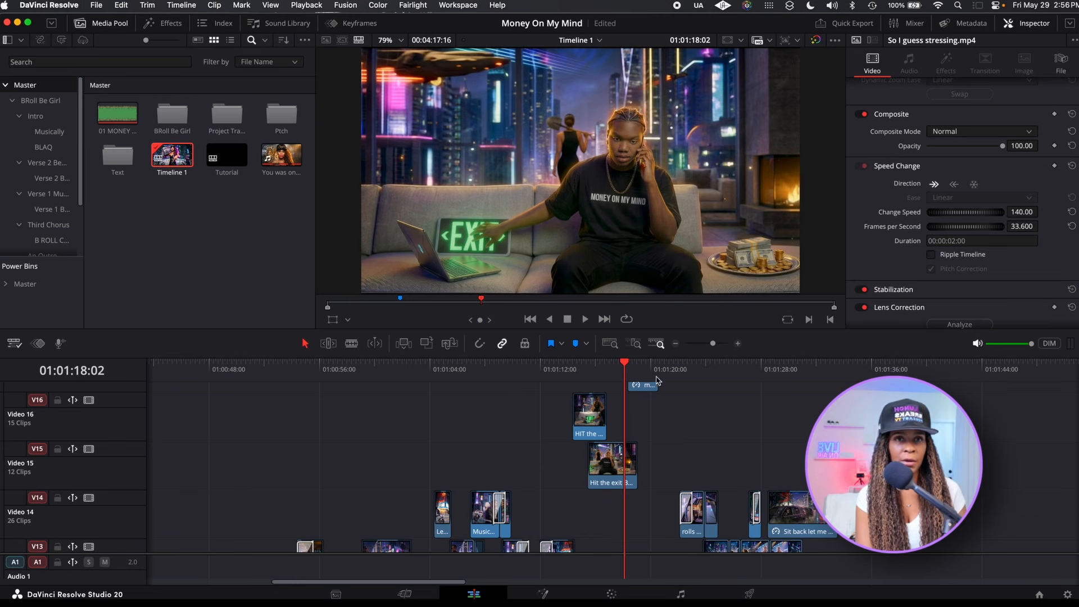
pyautogui.press('space')
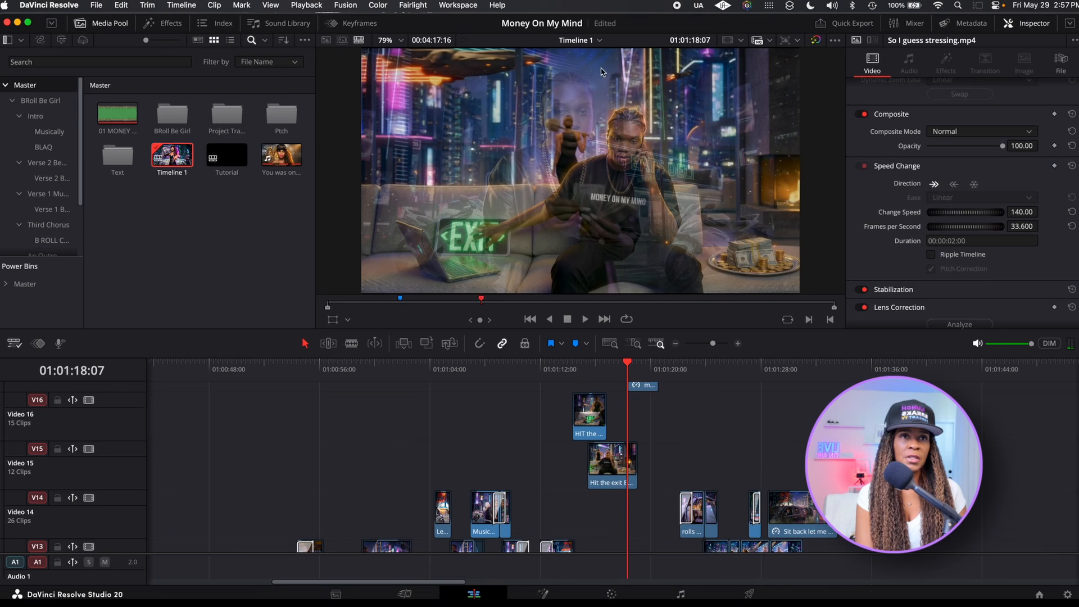
pyautogui.click(628, 363)
pyautogui.moveTo(629, 363); pyautogui.dragTo(632, 360)
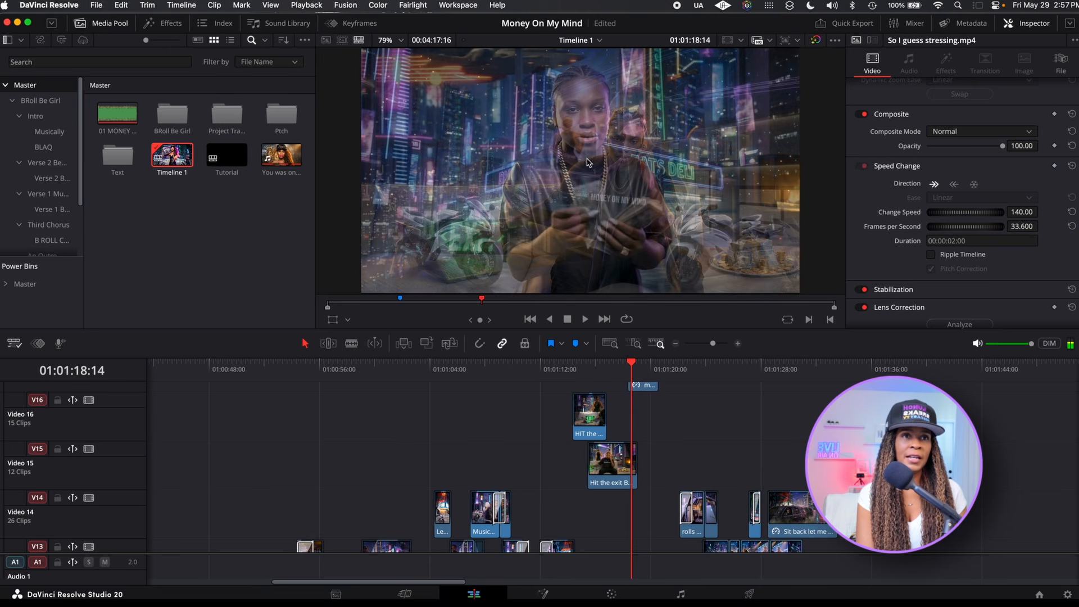
pyautogui.scroll(-2, 635, 502)
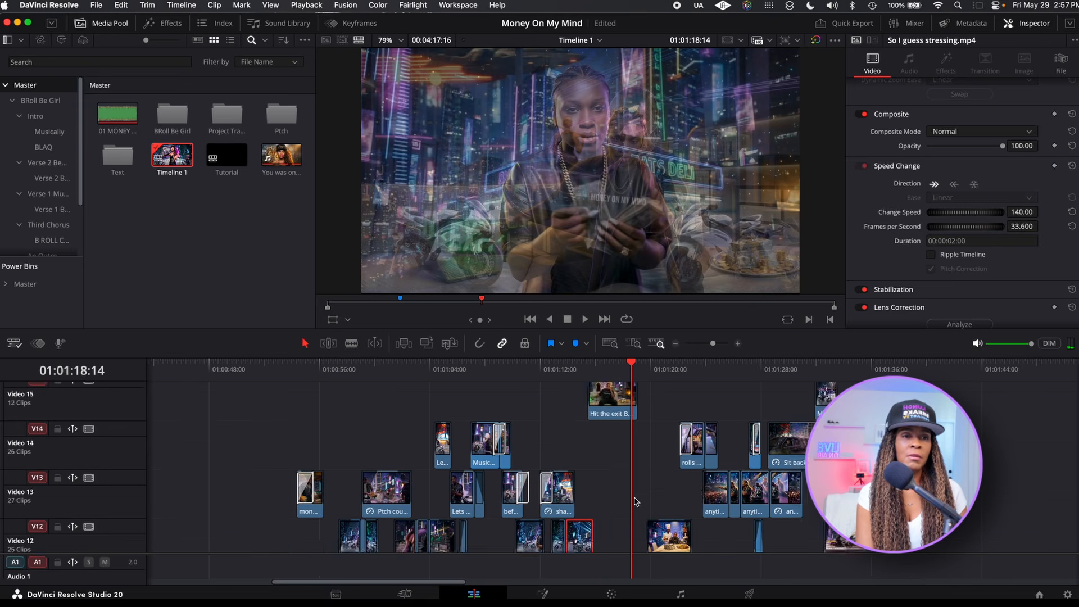
pyautogui.scroll(-2, 635, 502)
pyautogui.click(636, 518)
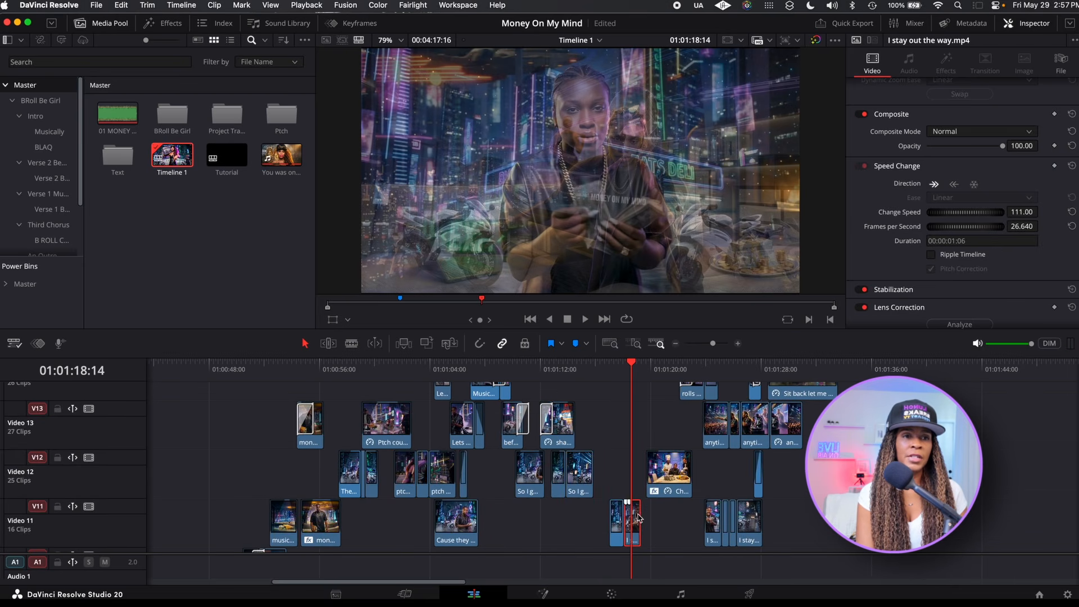
pyautogui.scroll(6, 638, 517)
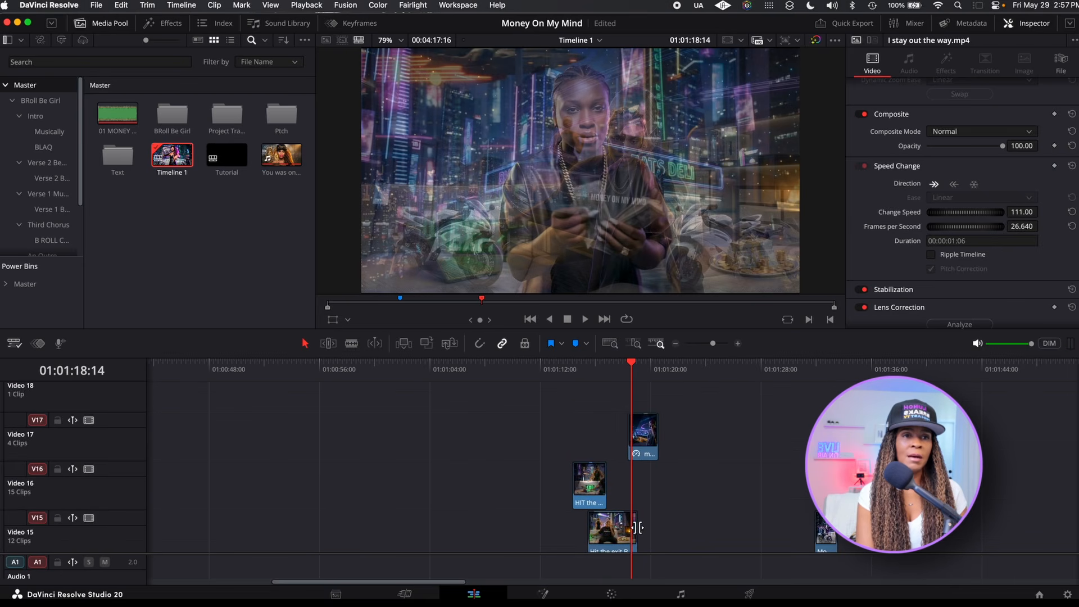